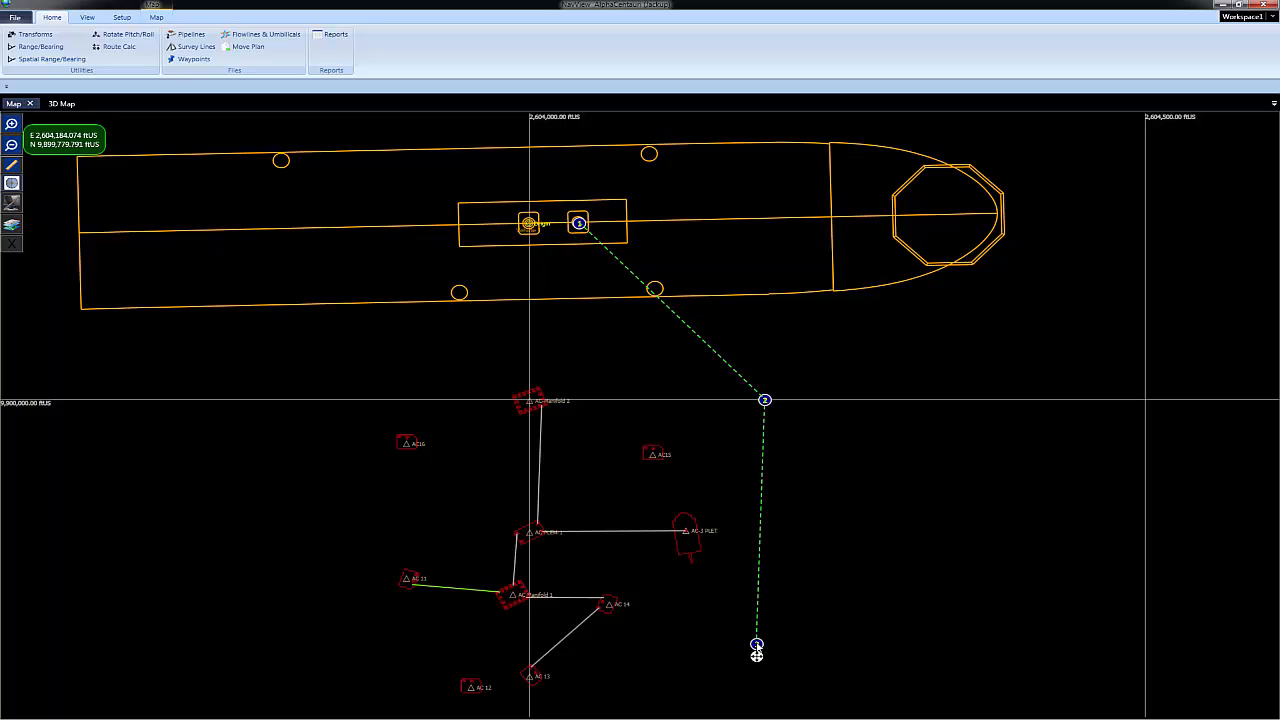
# Step: Copy the measured three-point route on the map to a move plan and open the move plan for editing
pyautogui.rightClick(757, 648)
pyautogui.moveTo(797, 665)
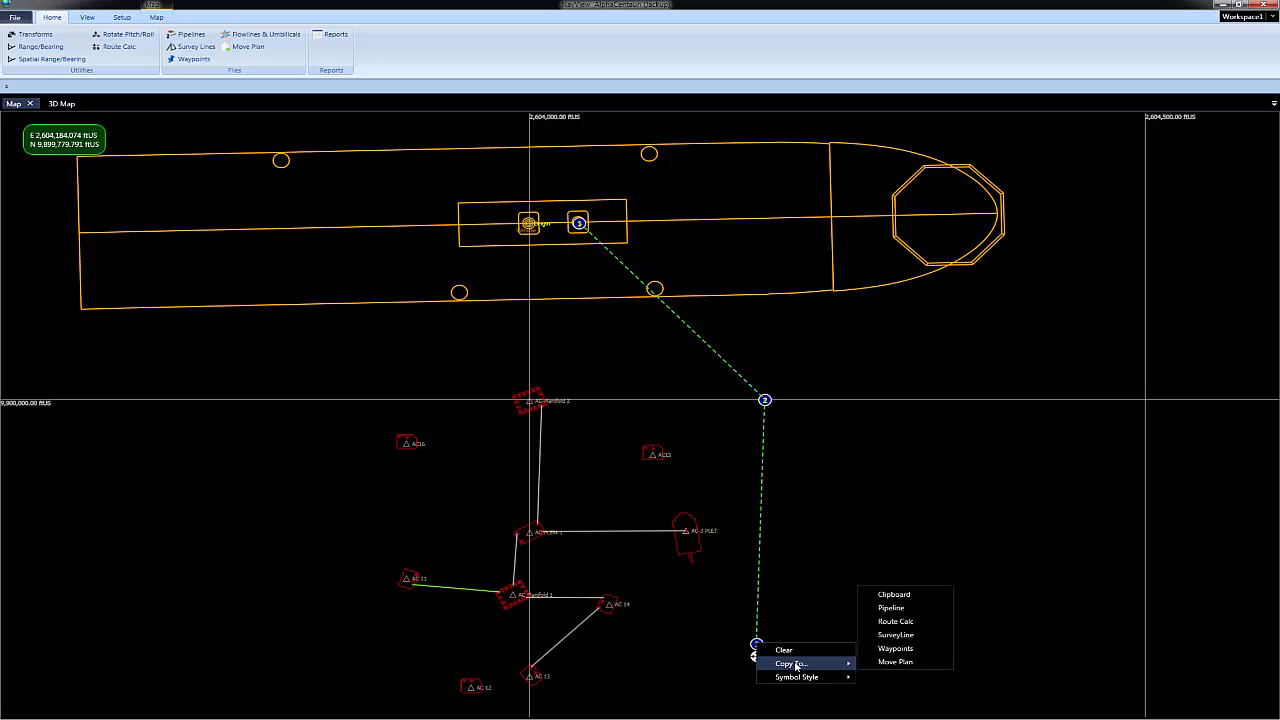
pyautogui.click(921, 663)
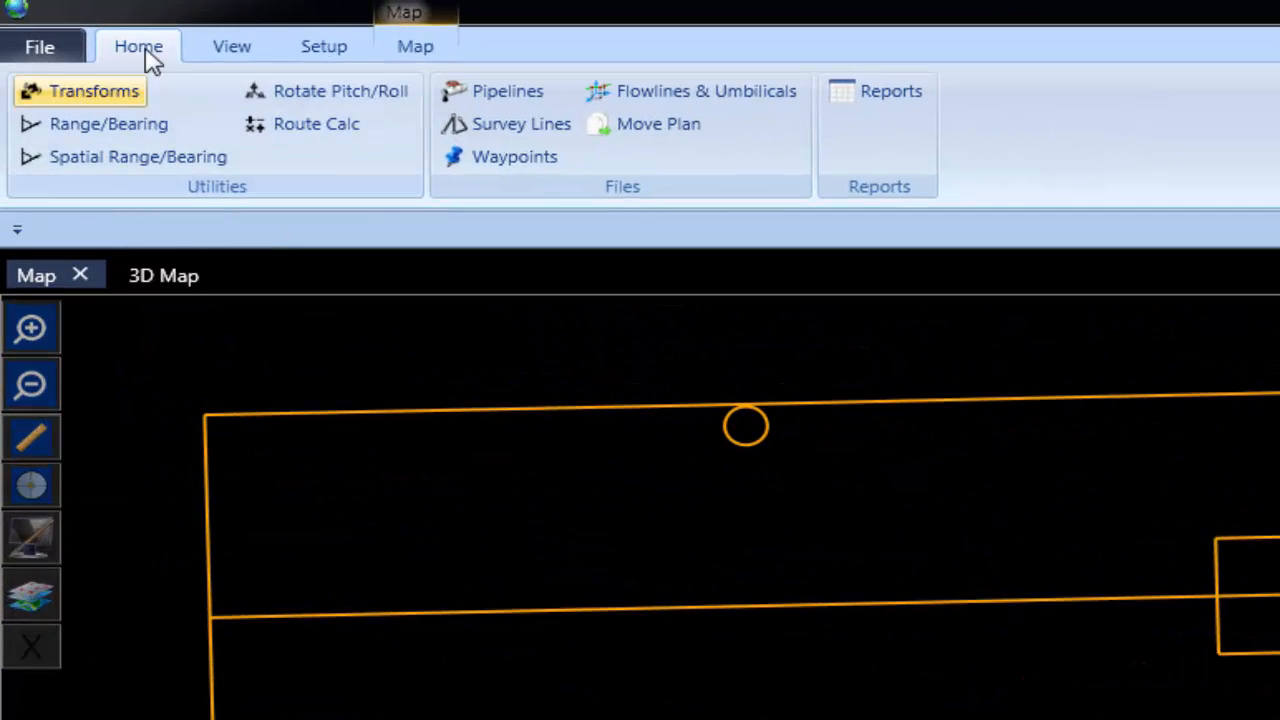
pyautogui.click(648, 138)
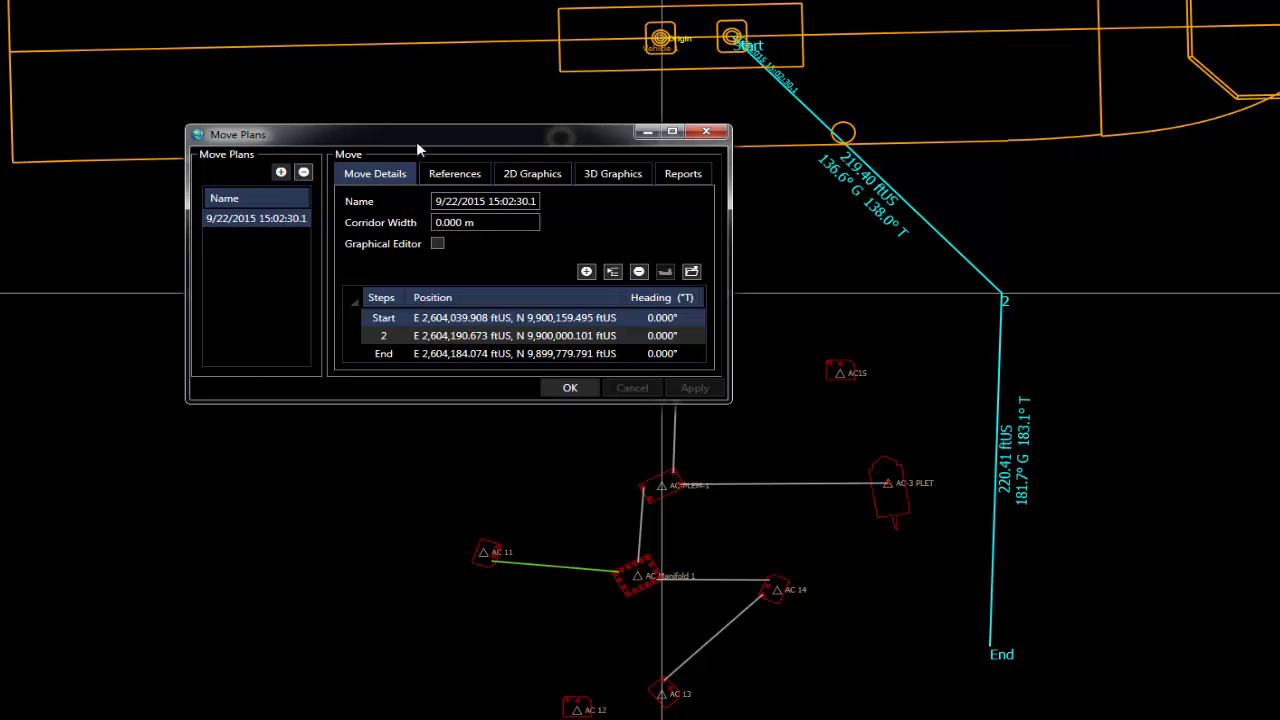
# Step: Name the move plan Test 1, set its corridor width to 15 m and apply the changes
pyautogui.tripleClick(459, 201)
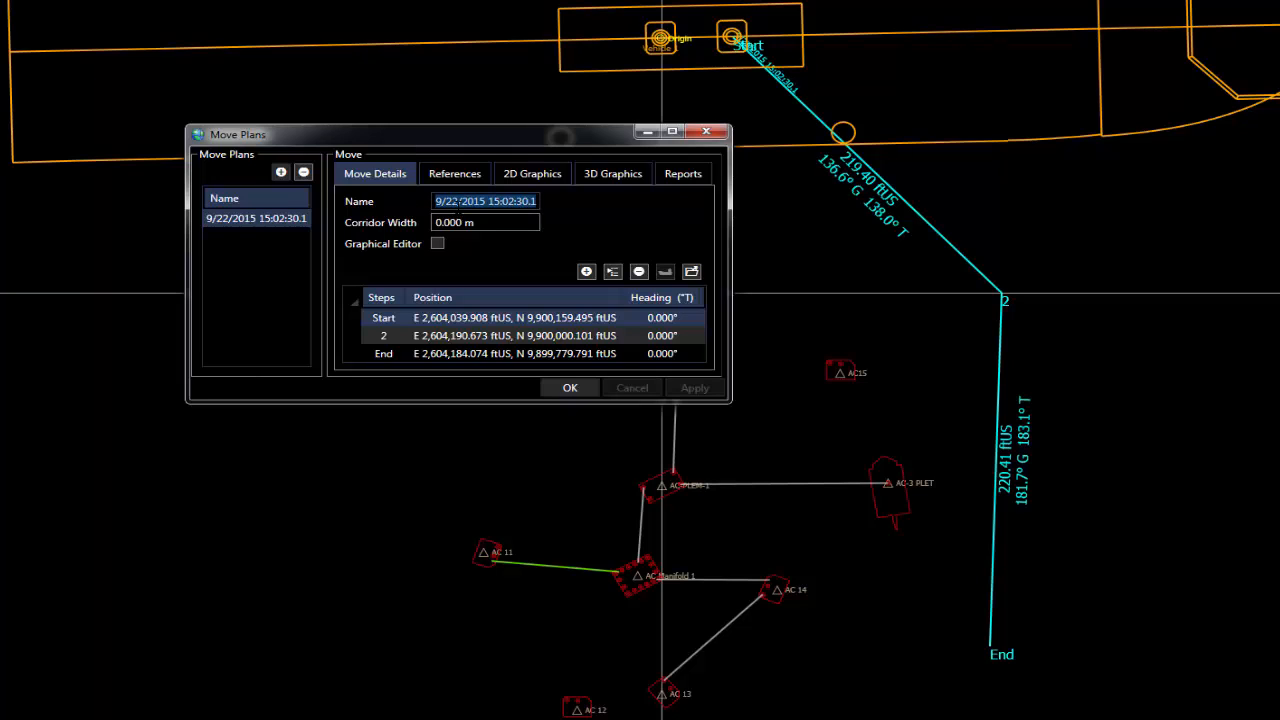
pyautogui.write('Test 1')
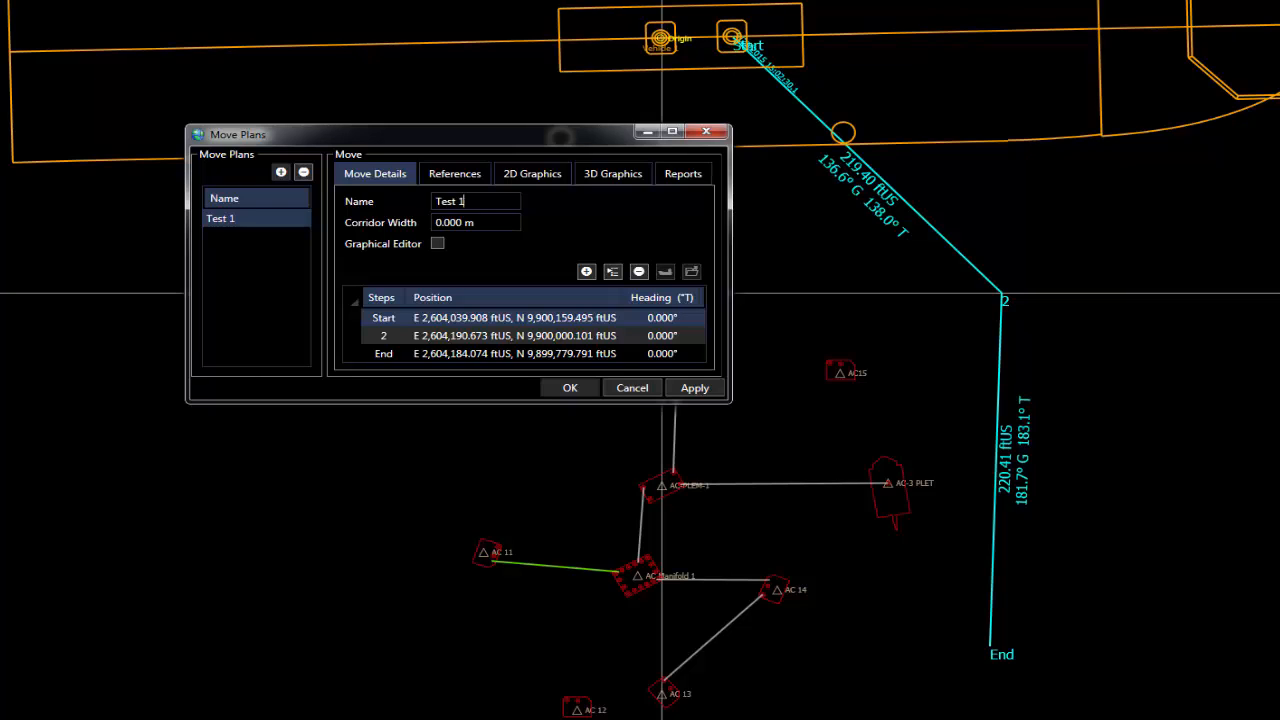
pyautogui.press('Tab')
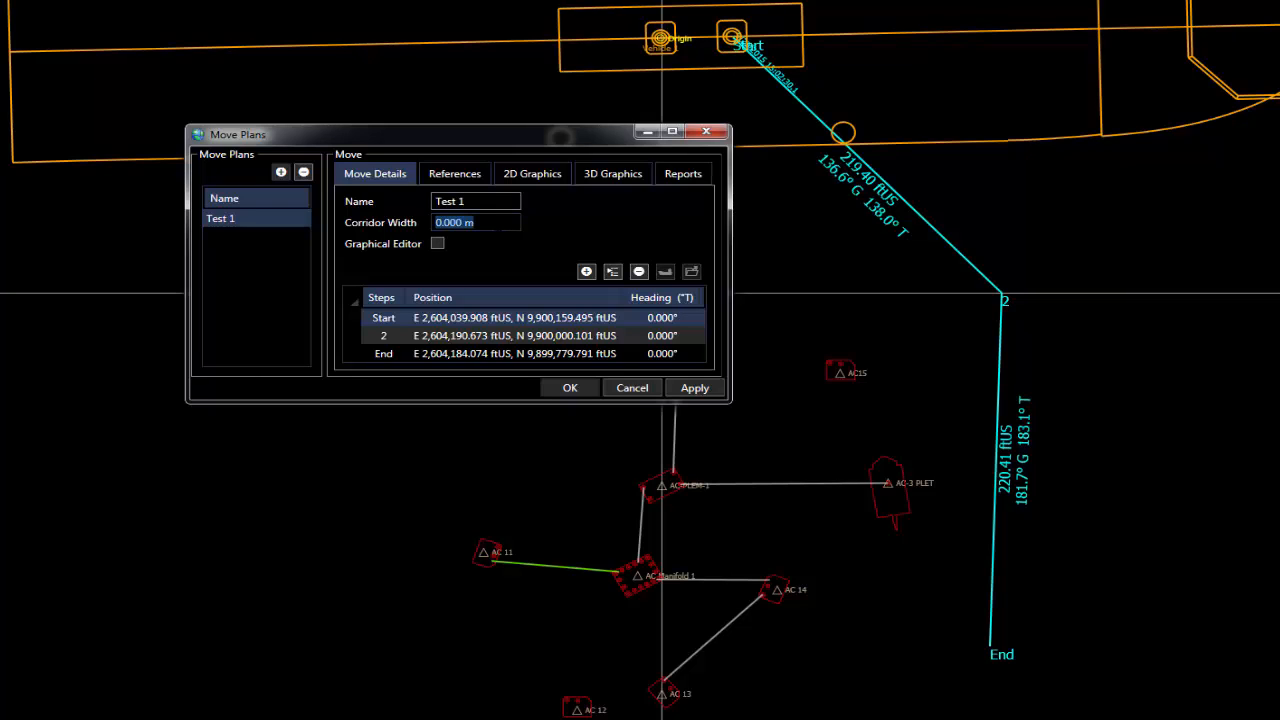
pyautogui.write('15m')
pyautogui.hotkey('shift', 'Tab')
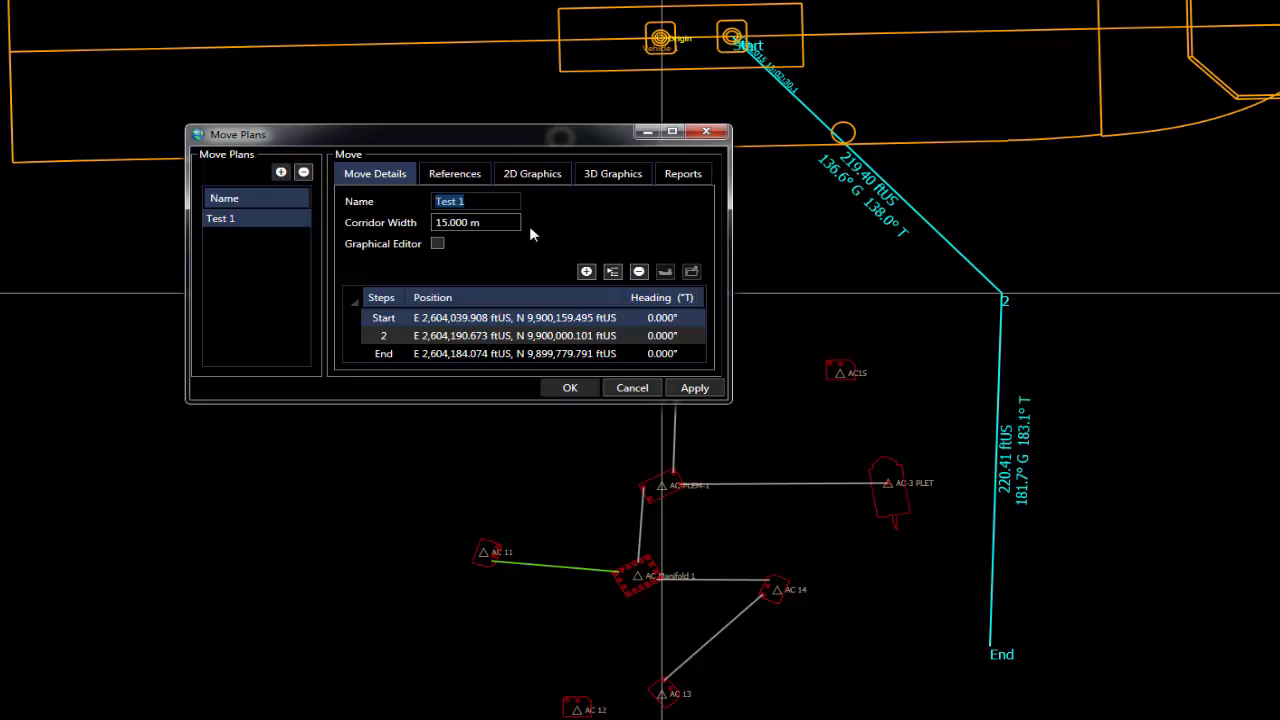
pyautogui.click(694, 388)
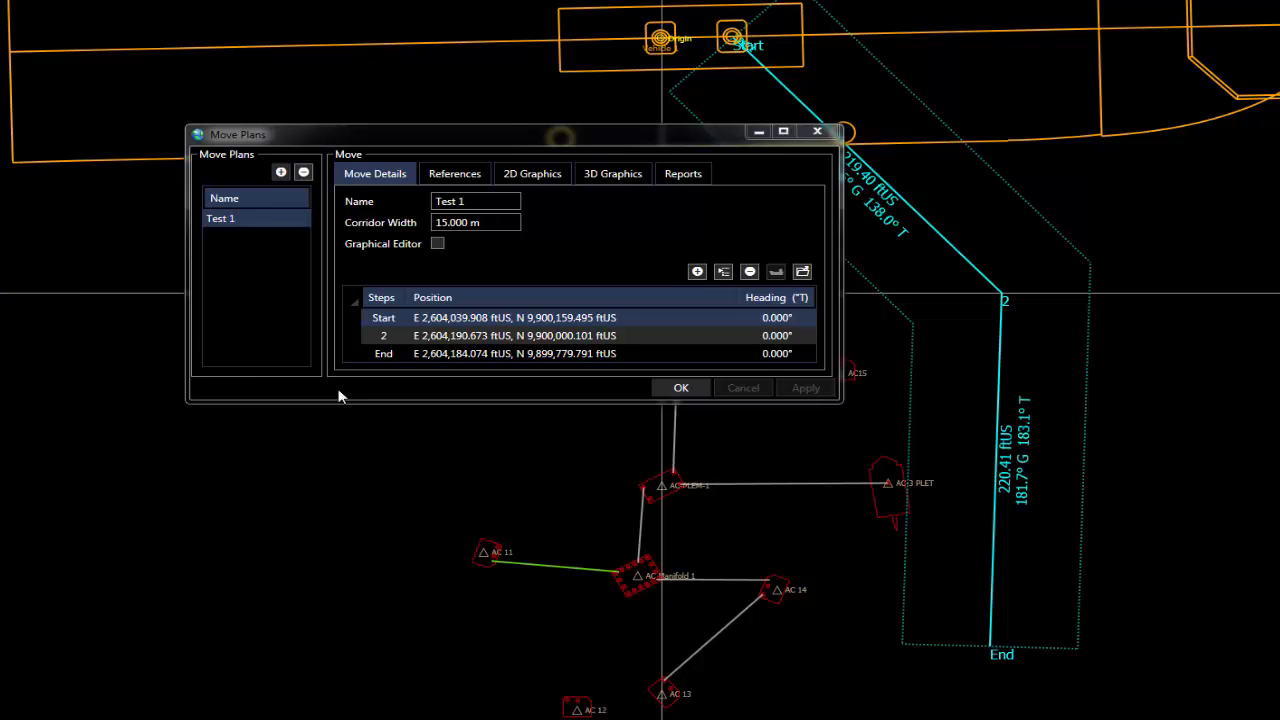
# Step: With graphical editing enabled, move step 2 to about E 2,604,227.730, N 9,899,978.273 and End to about E 2,604,217.069, N 9,899,748.318 ftUS, and apply
pyautogui.moveTo(528, 140); pyautogui.dragTo(446, 149)
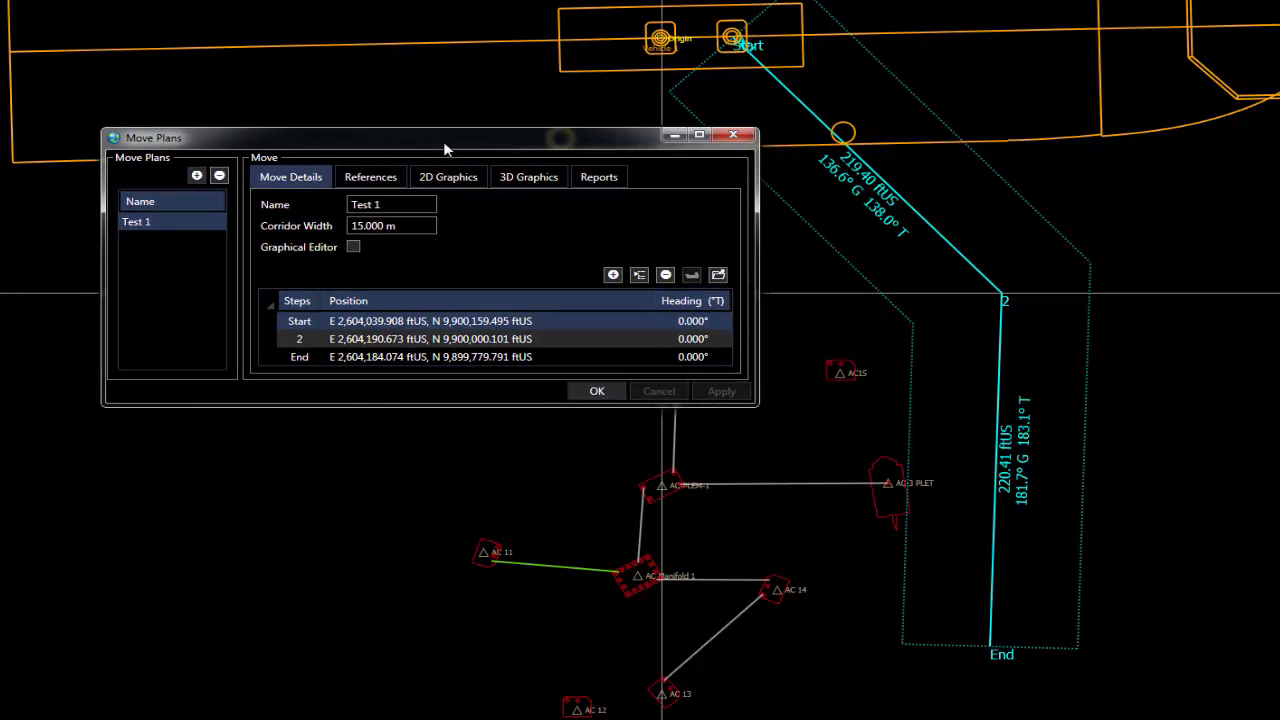
pyautogui.click(352, 248)
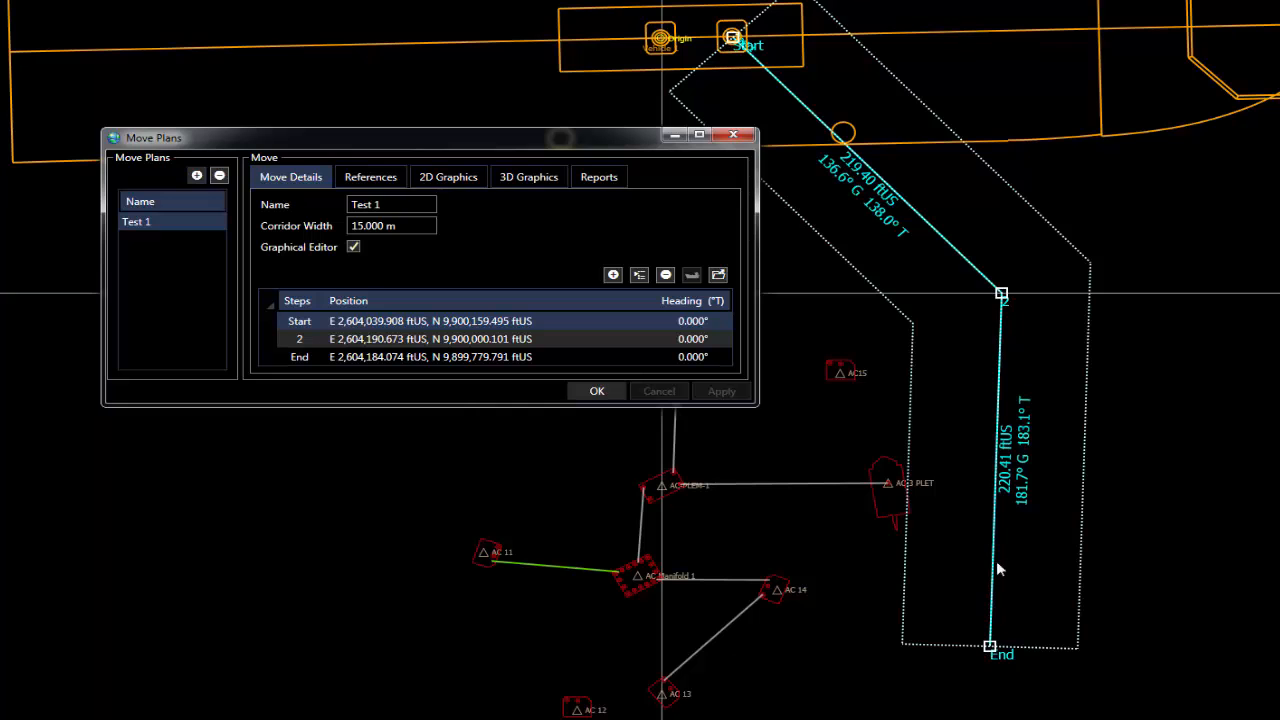
pyautogui.moveTo(1002, 296); pyautogui.dragTo(1067, 328)
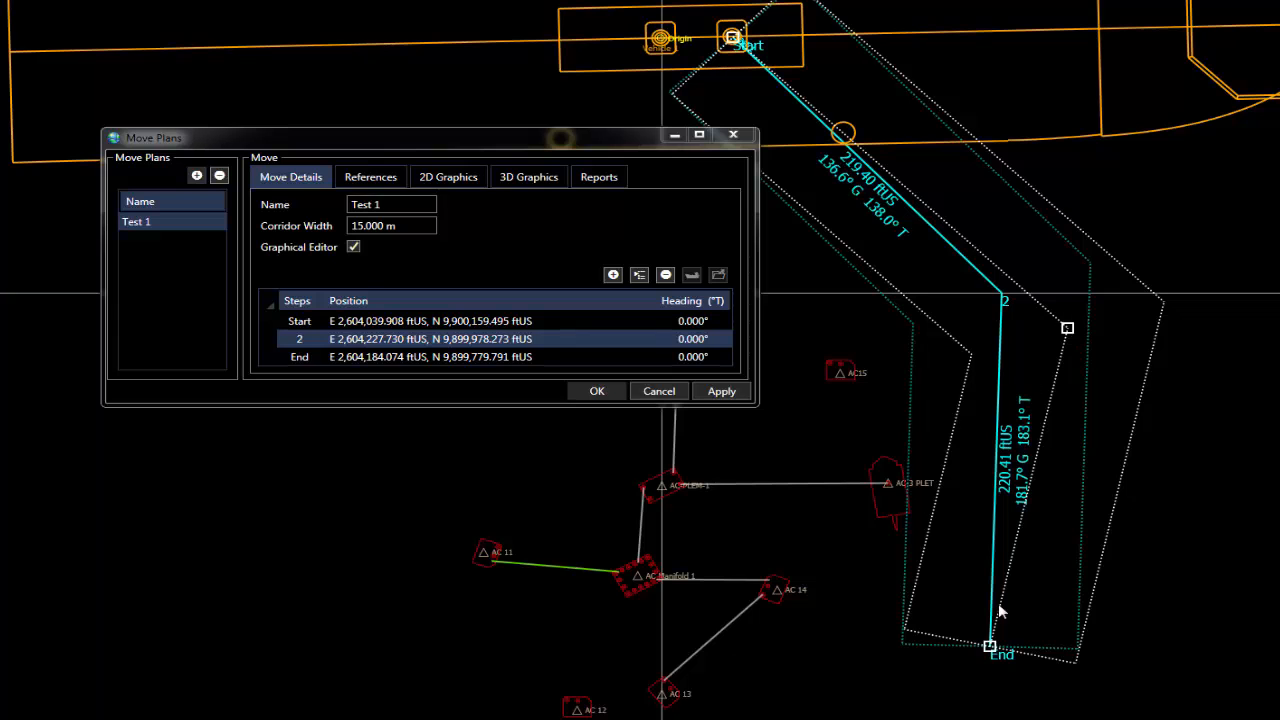
pyautogui.moveTo(989, 647); pyautogui.dragTo(1048, 696)
pyautogui.click(721, 392)
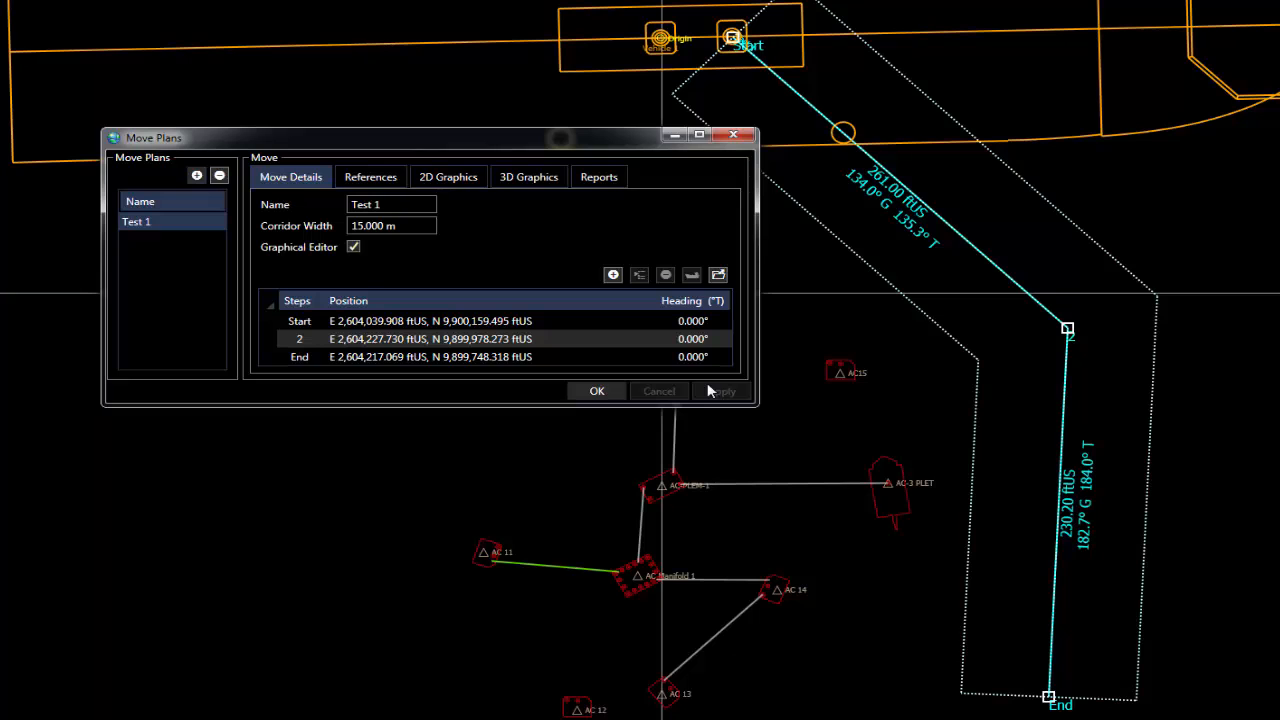
# Step: View the Start step's position in Geo format and switch it back to Grid
pyautogui.click(363, 496)
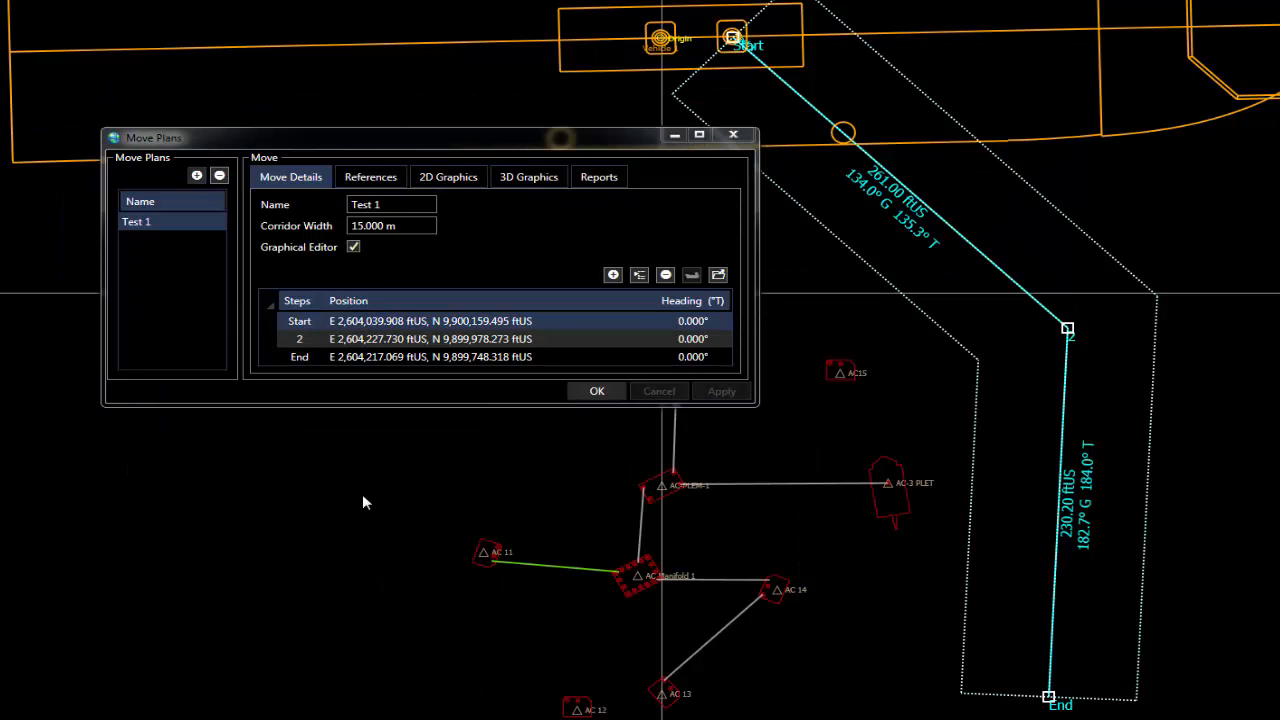
pyautogui.doubleClick(388, 328)
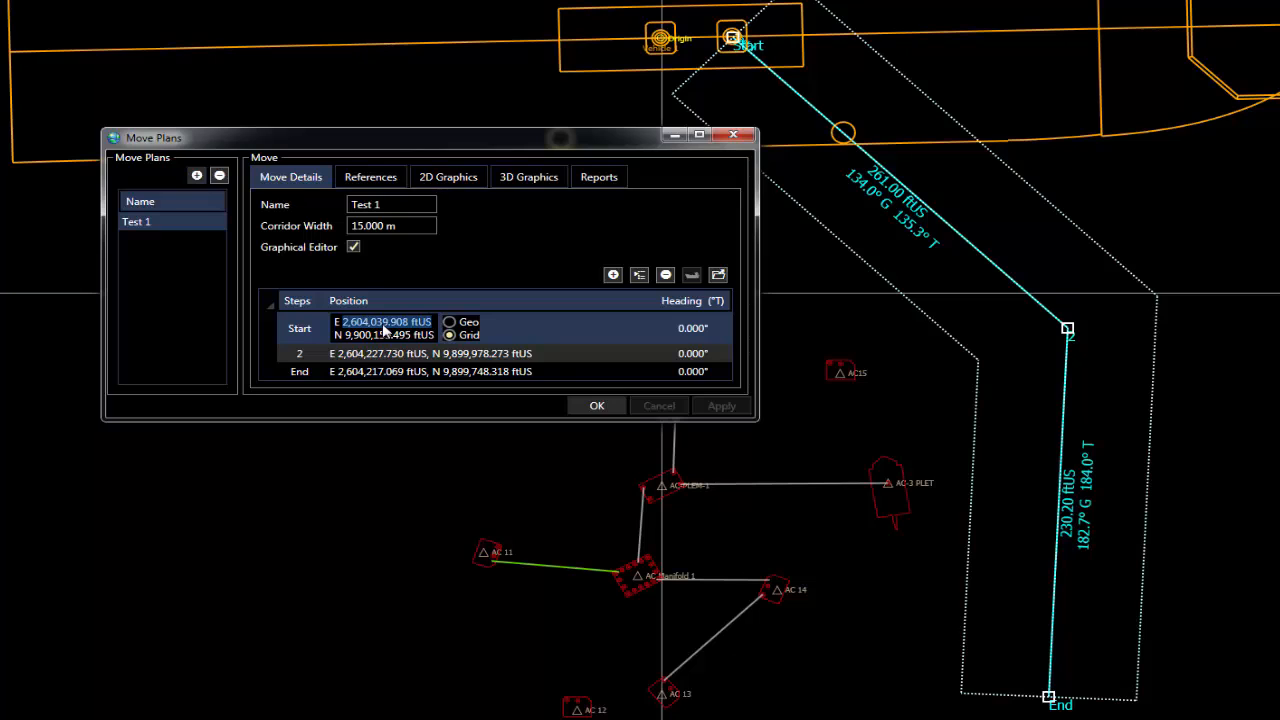
pyautogui.click(457, 325)
pyautogui.click(452, 336)
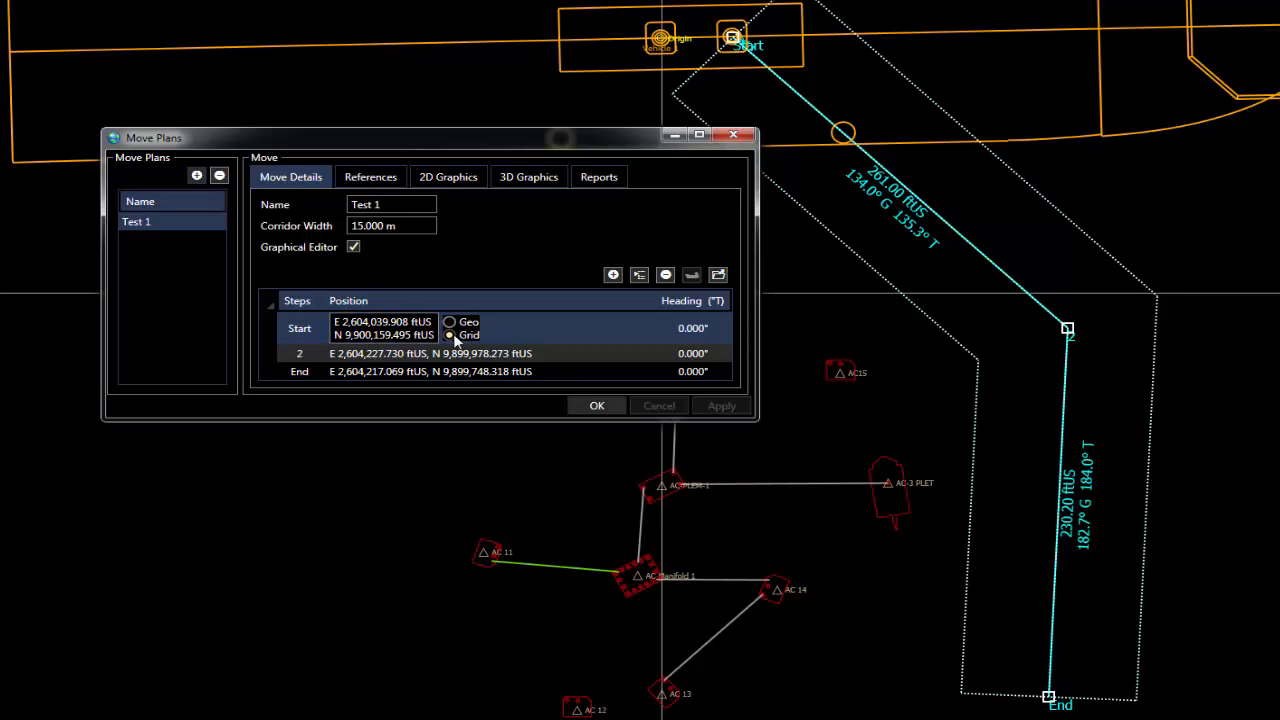
pyautogui.click(454, 355)
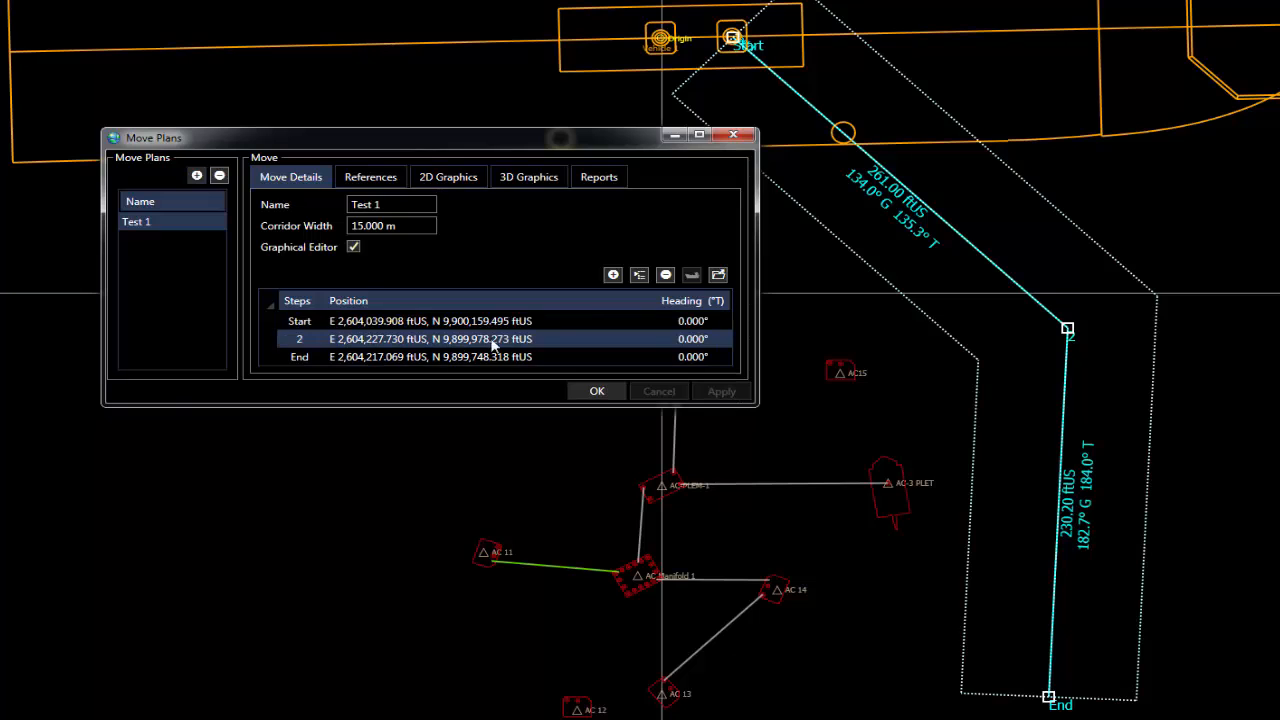
# Step: Try appending a step after End and inserting one before step 2, and delete both added steps
pyautogui.click(613, 276)
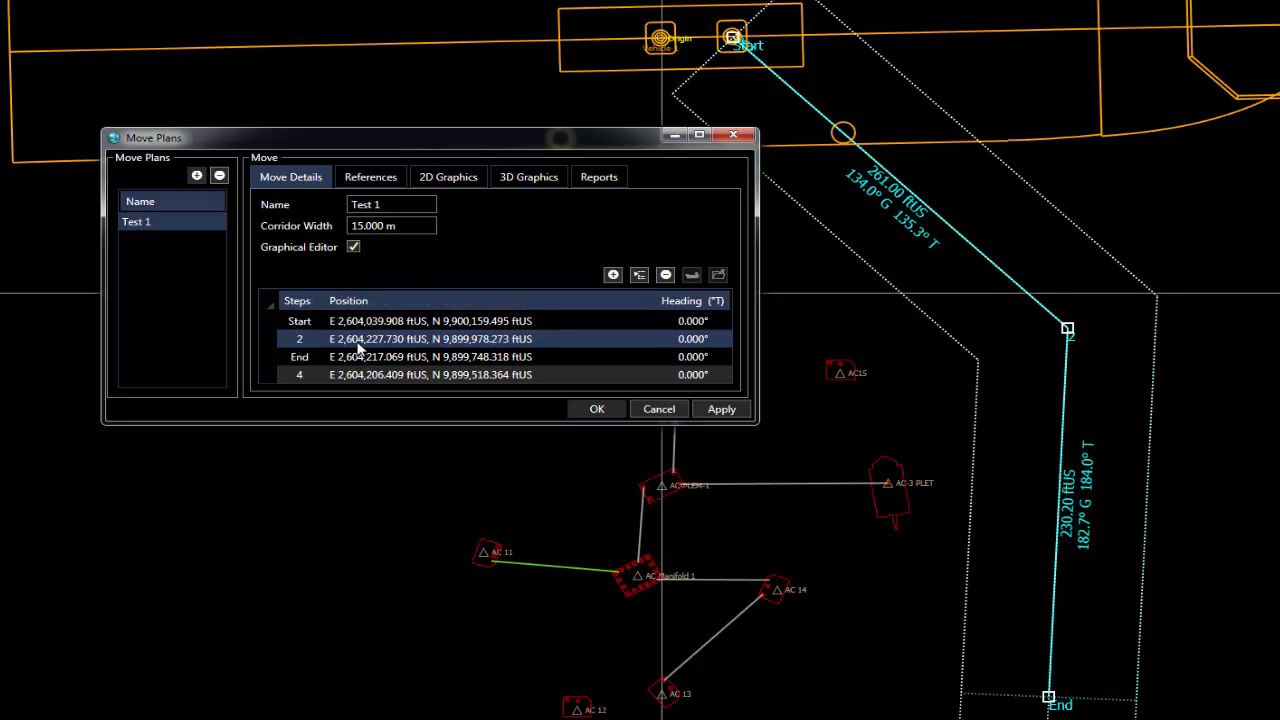
pyautogui.click(639, 275)
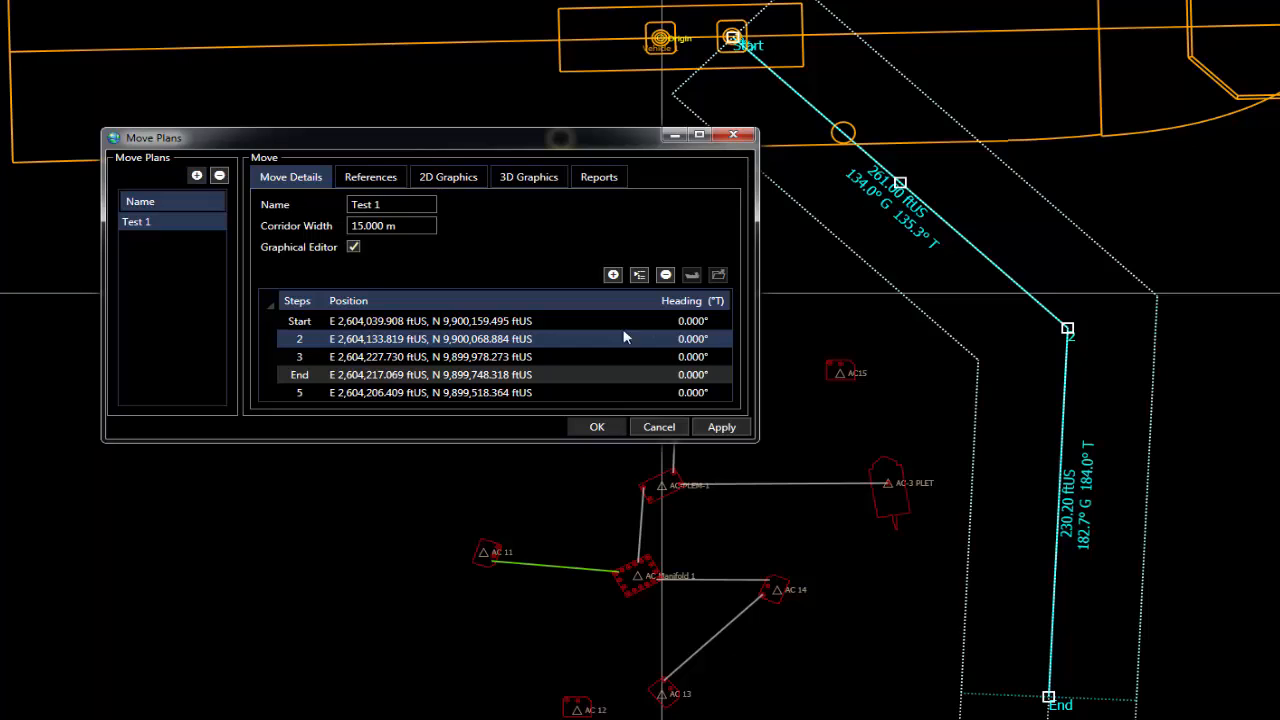
pyautogui.click(670, 284)
pyautogui.click(412, 376)
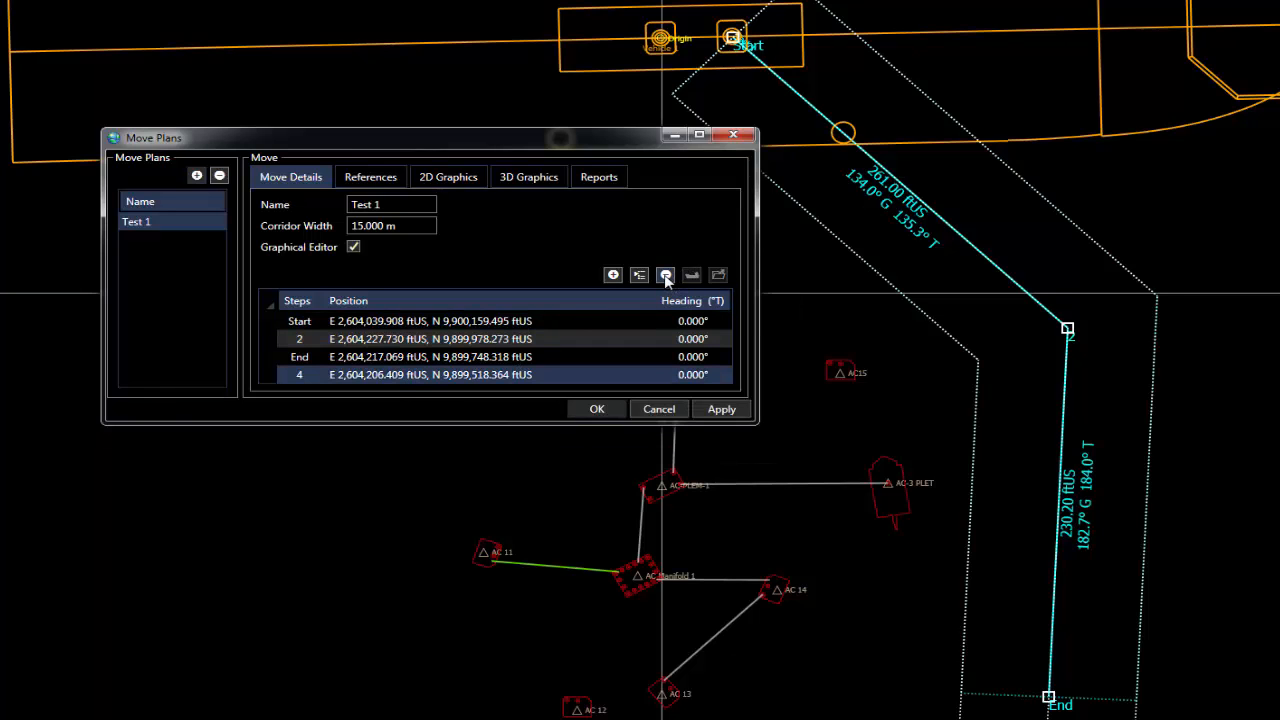
pyautogui.click(666, 277)
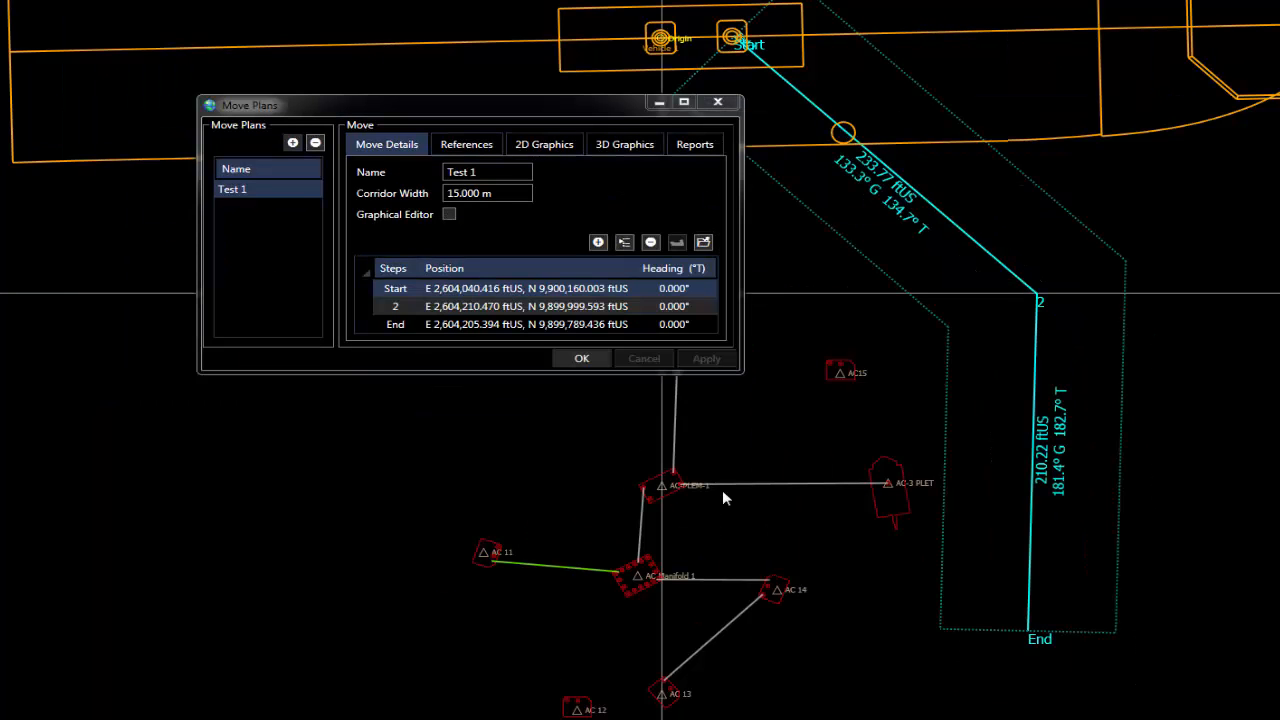
# Step: Recalculate the headings of the Start step and step 2 of the move plan
pyautogui.rightClick(490, 297)
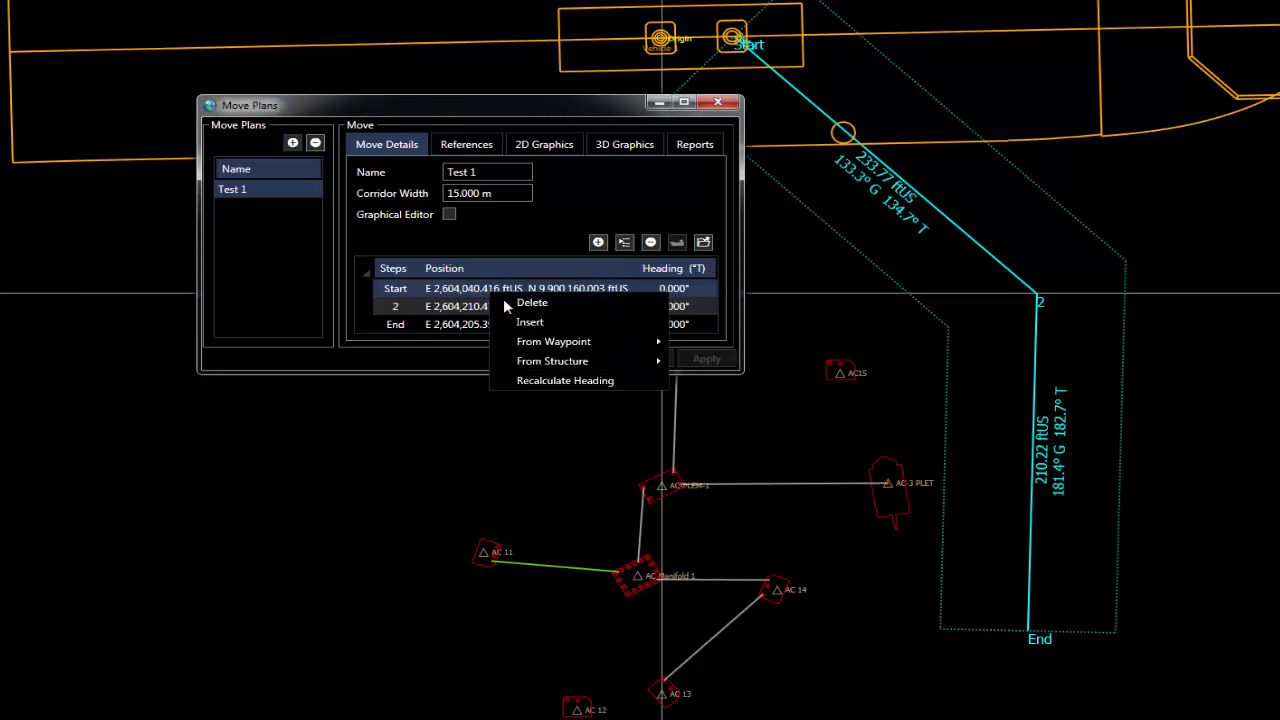
pyautogui.moveTo(540, 349)
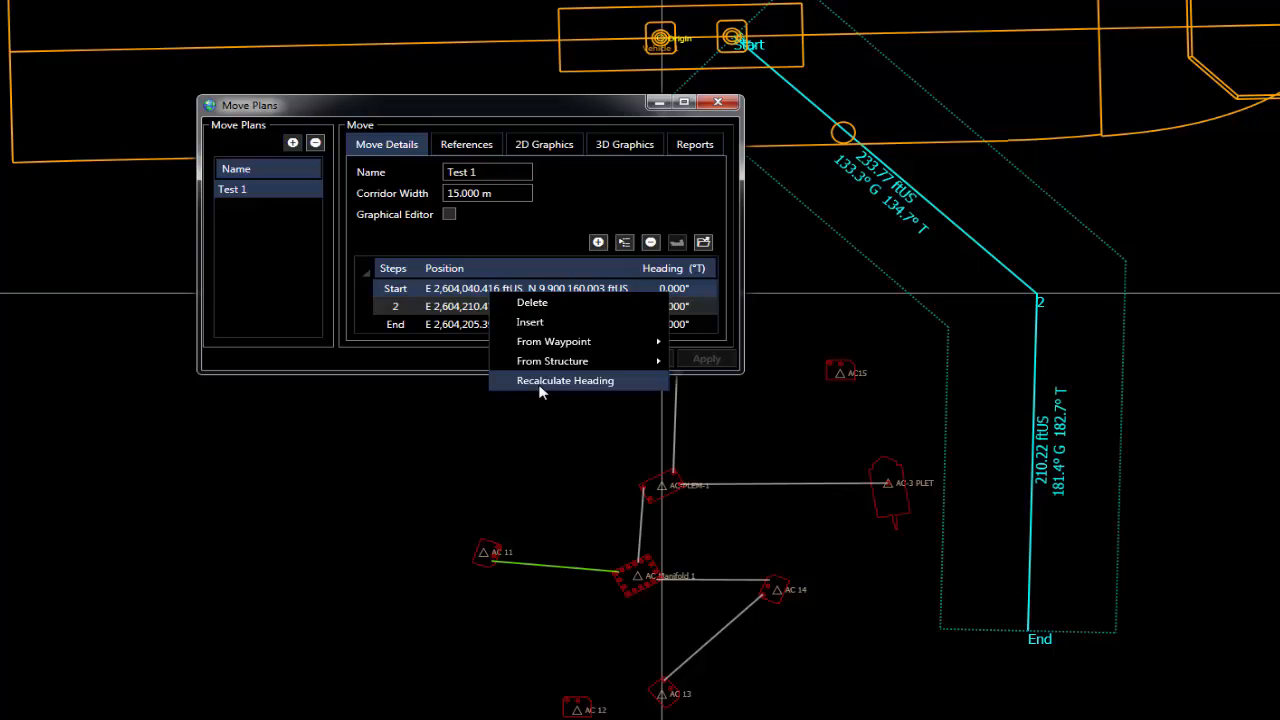
pyautogui.click(540, 387)
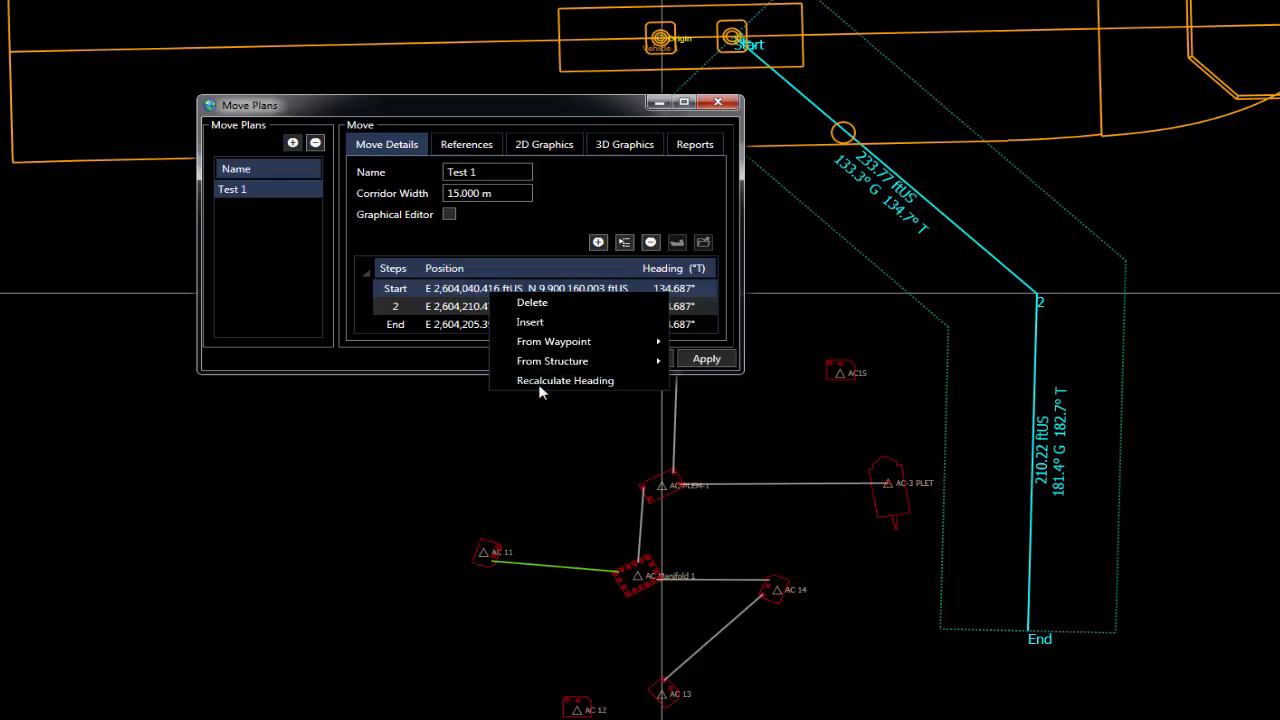
pyautogui.rightClick(478, 312)
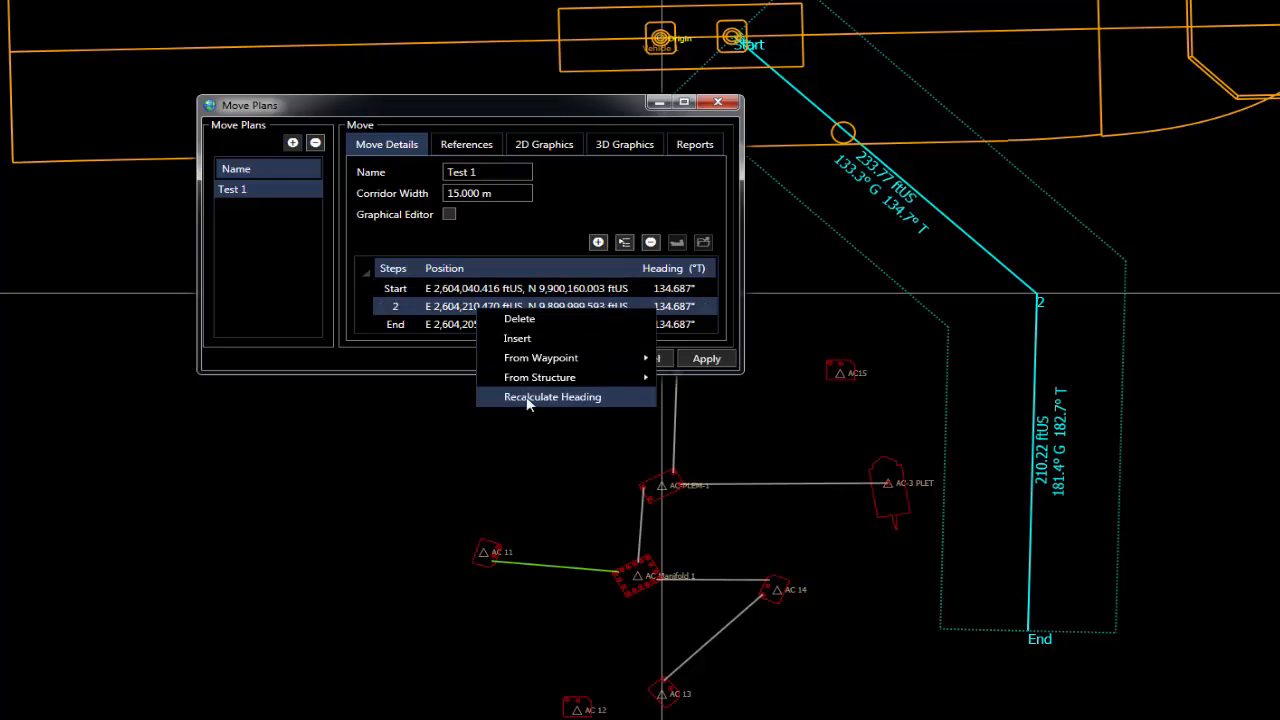
pyautogui.click(527, 398)
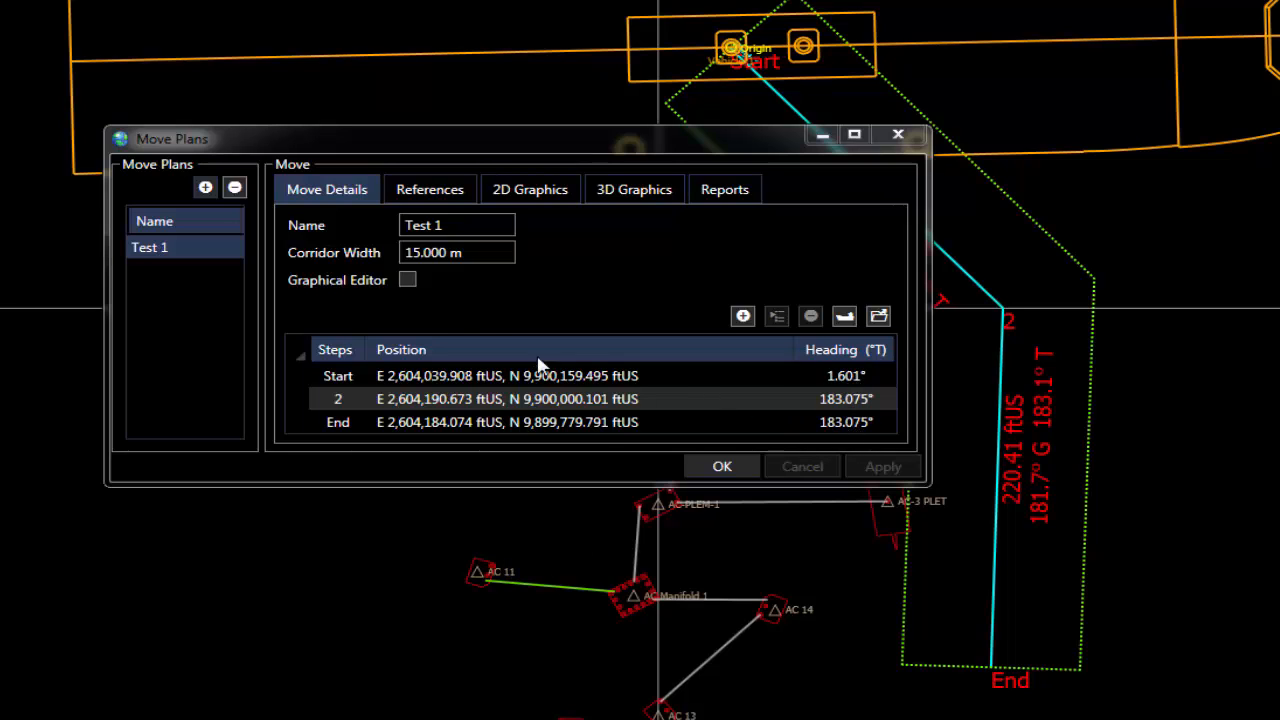
# Step: Enable graphical editing and move step 2 on the map to about E 2,604,215.550, N 9,899,994.203 ftUS
pyautogui.click(407, 281)
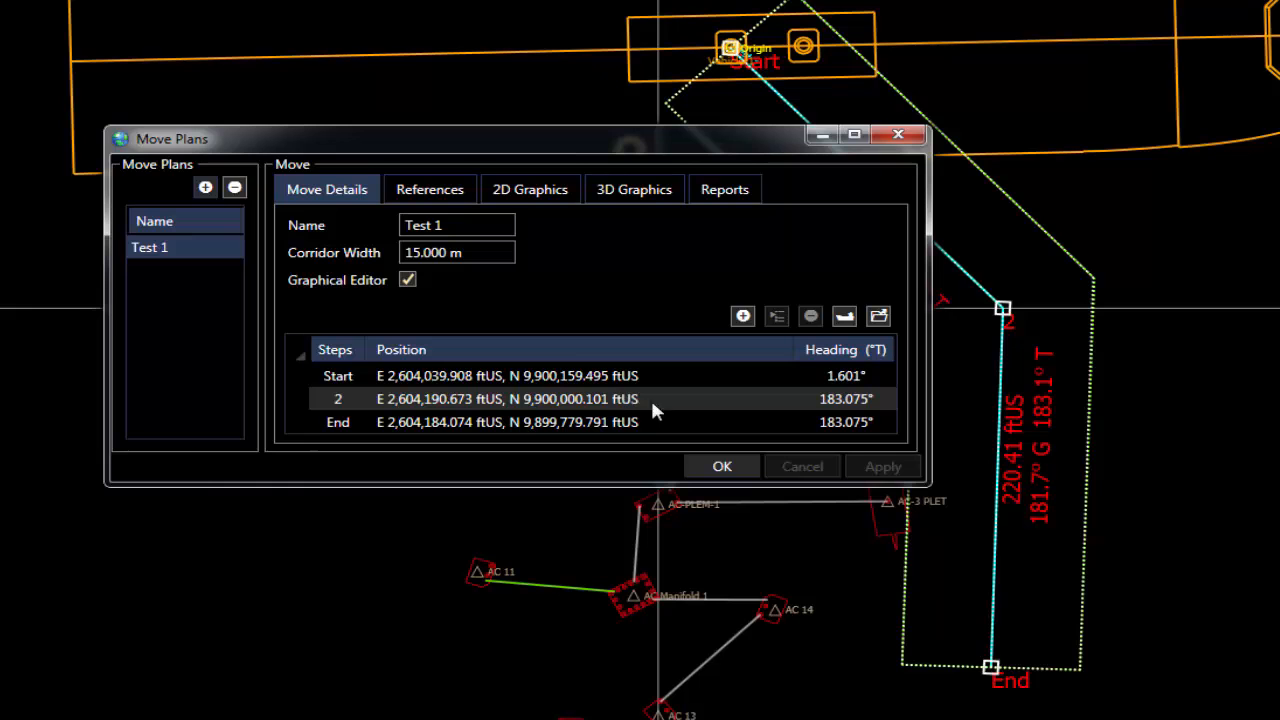
pyautogui.click(1002, 310)
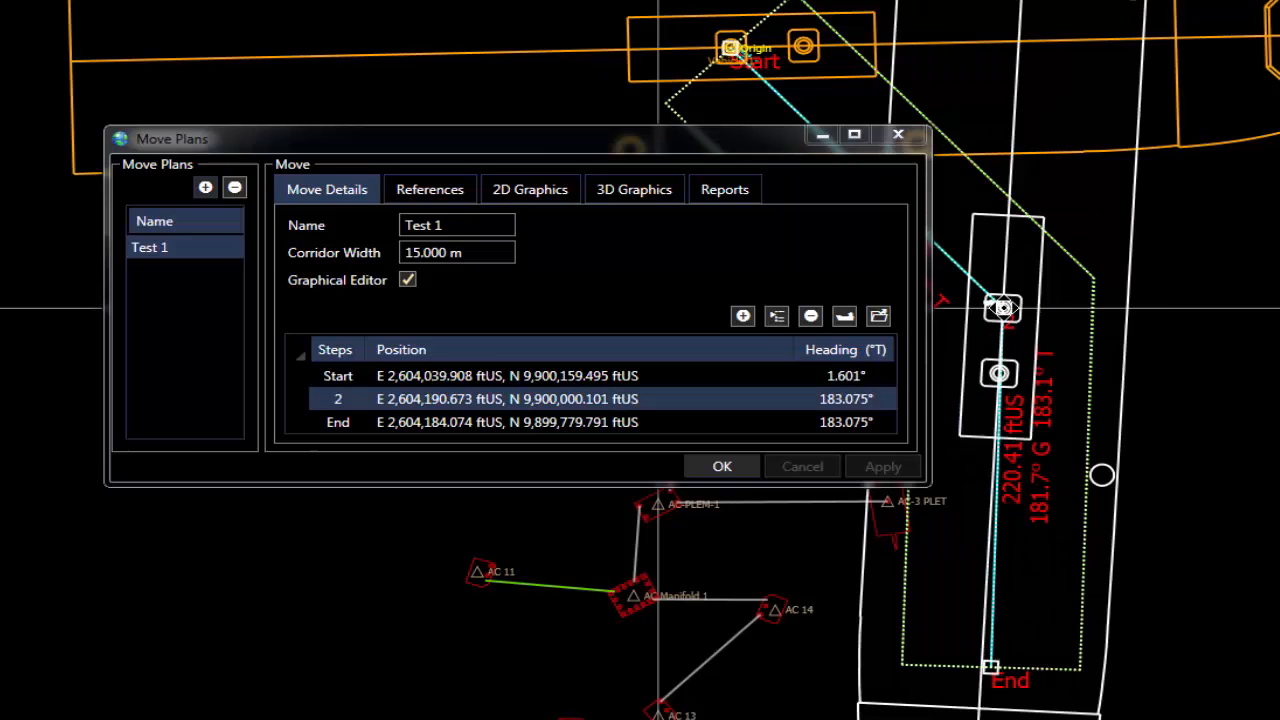
pyautogui.moveTo(1020, 300)
pyautogui.mouseDown()
pyautogui.moveTo(1043, 291)
pyautogui.moveTo(982, 313)
pyautogui.moveTo(1050, 295)
pyautogui.moveTo(1005, 307)
pyautogui.moveTo(1040, 306)
pyautogui.mouseUp()
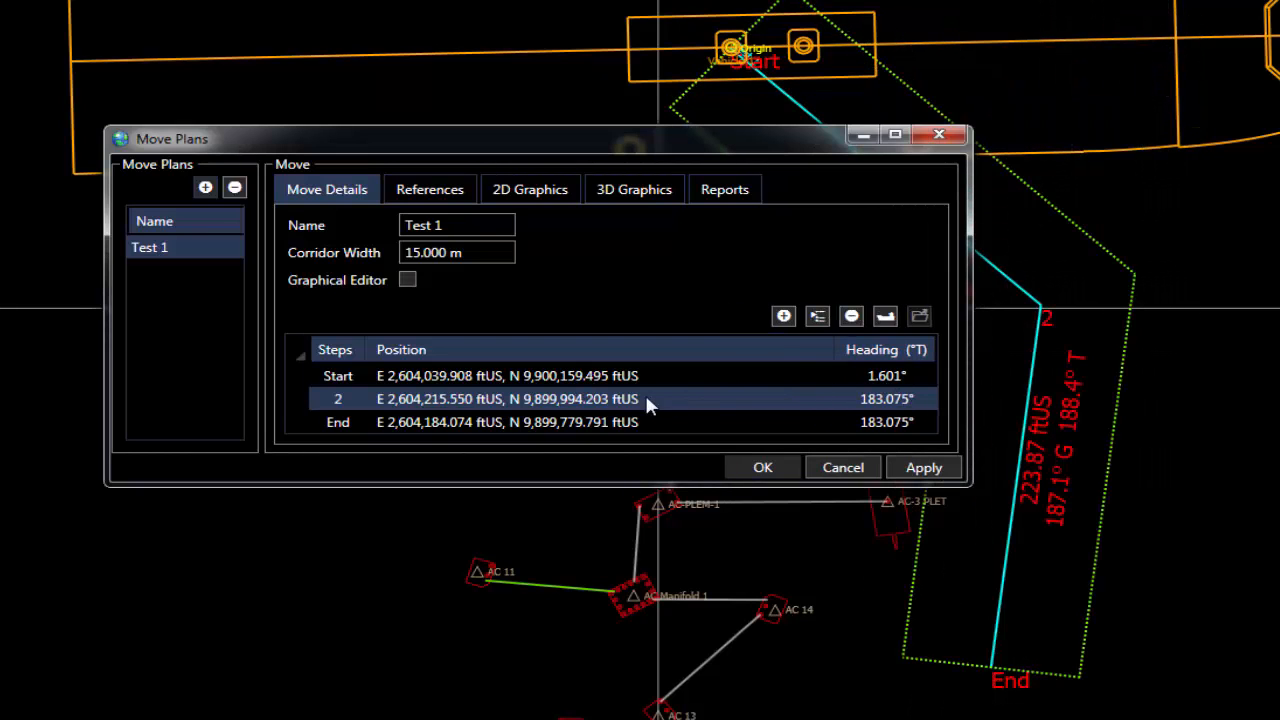
# Step: Examine step 2's range and bearing entry and the Start step's Geo and Grid position options
pyautogui.click(476, 400)
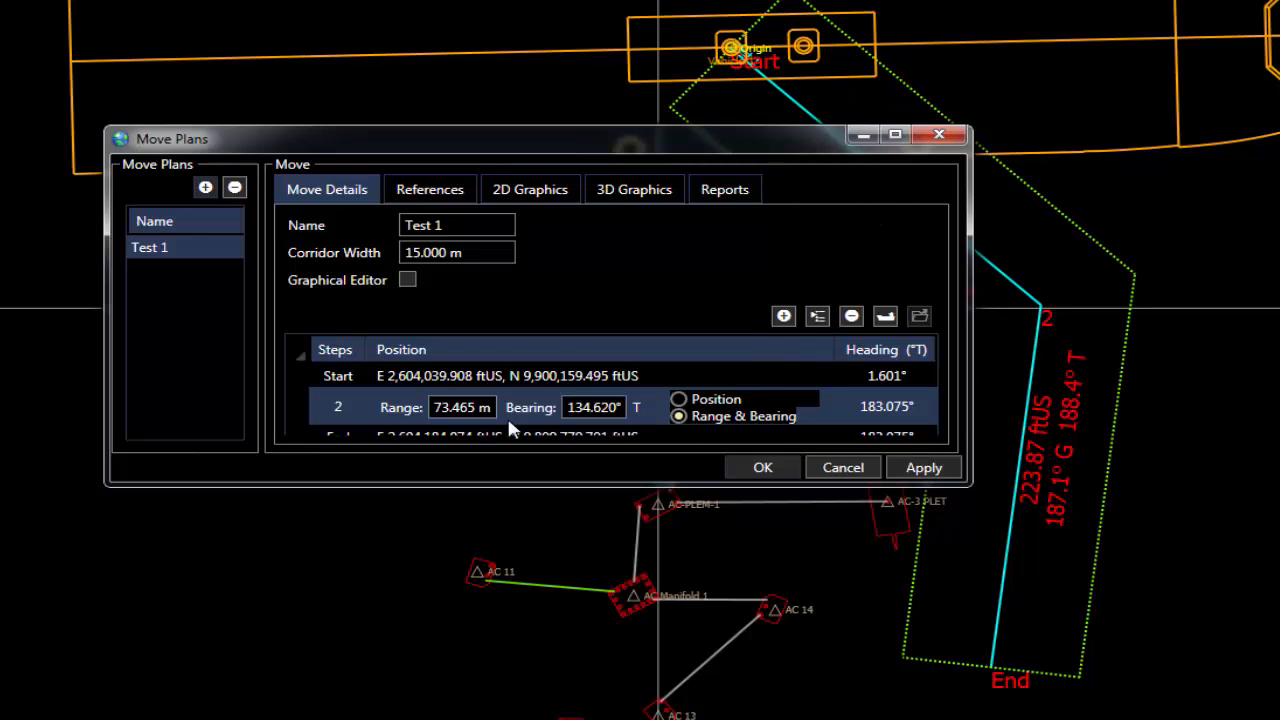
pyautogui.click(550, 380)
pyautogui.click(530, 380)
pyautogui.click(523, 377)
pyautogui.click(535, 392)
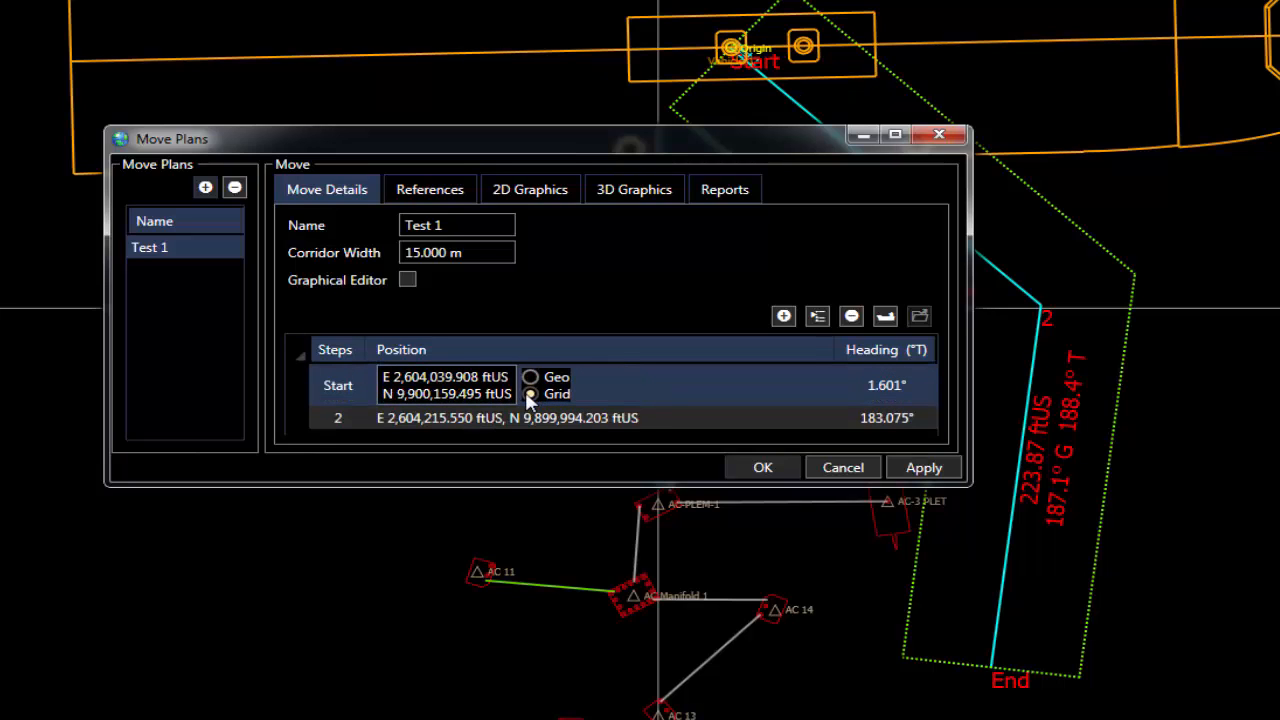
# Step: Set step 2's range from the Start step to 100.465 m
pyautogui.click(470, 418)
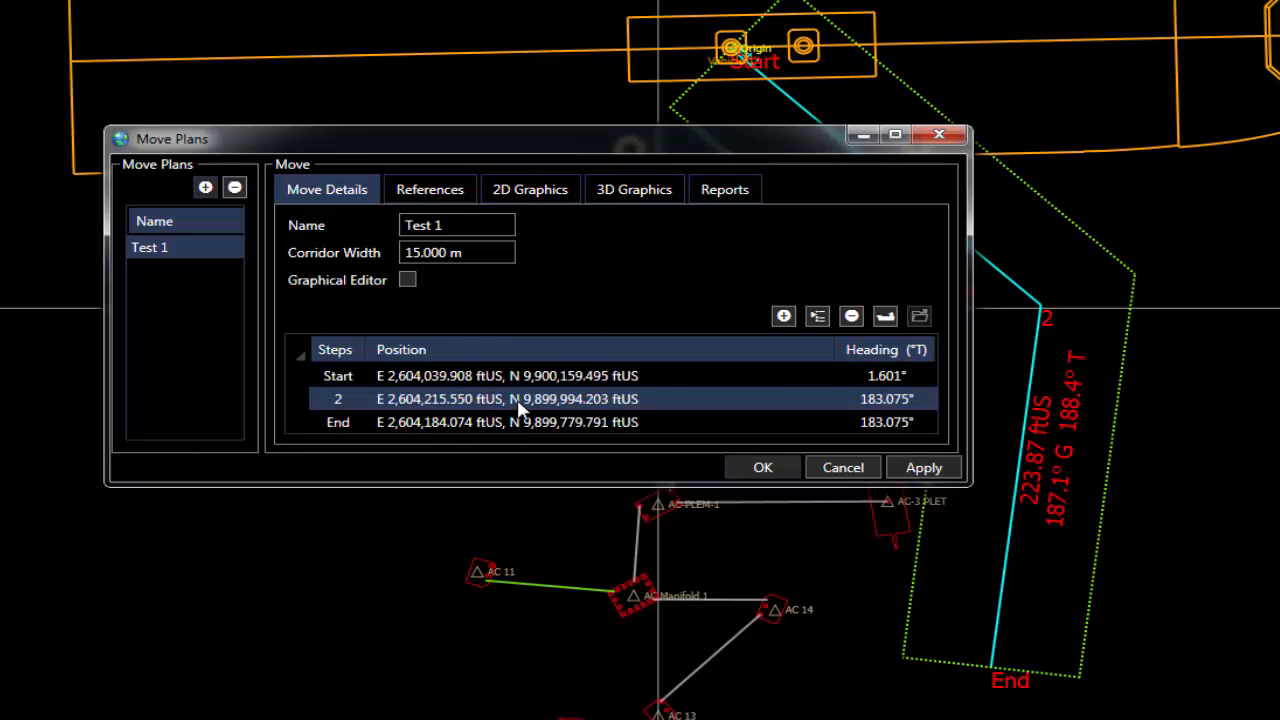
pyautogui.click(520, 408)
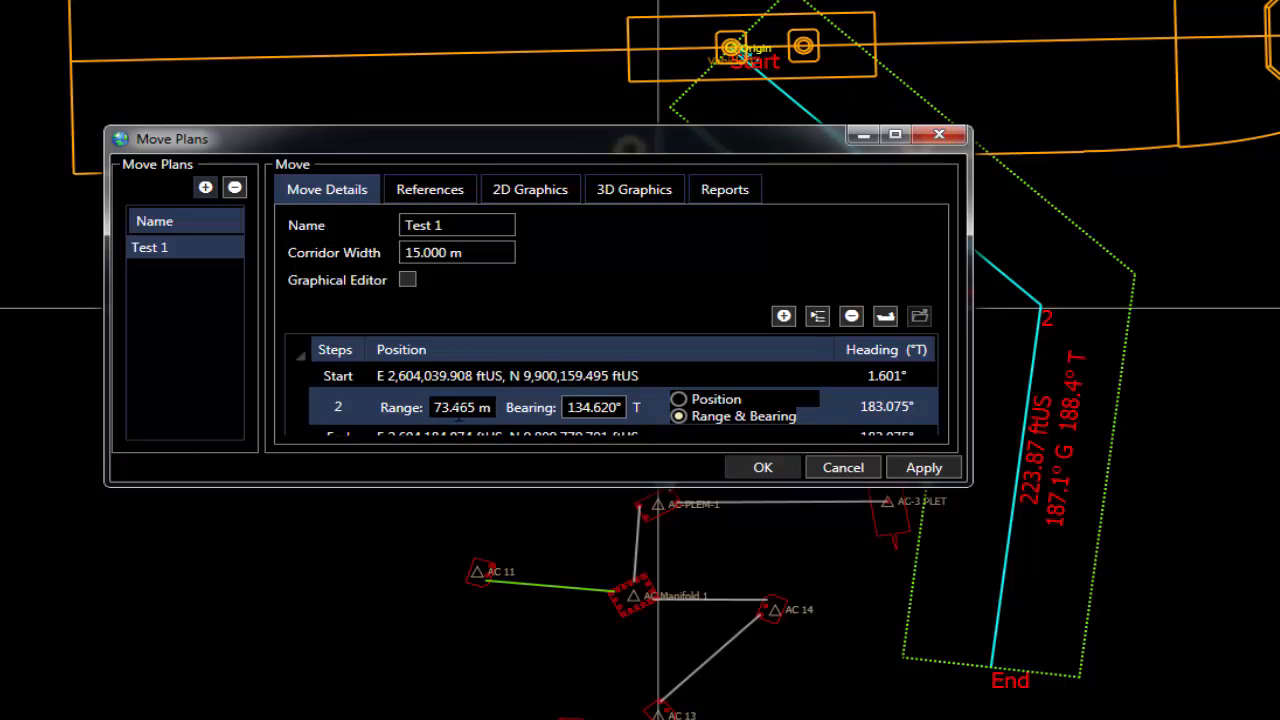
pyautogui.click(458, 408)
pyautogui.click(449, 408)
pyautogui.press('BackSpace')
pyautogui.press('BackSpace')
pyautogui.write('100')
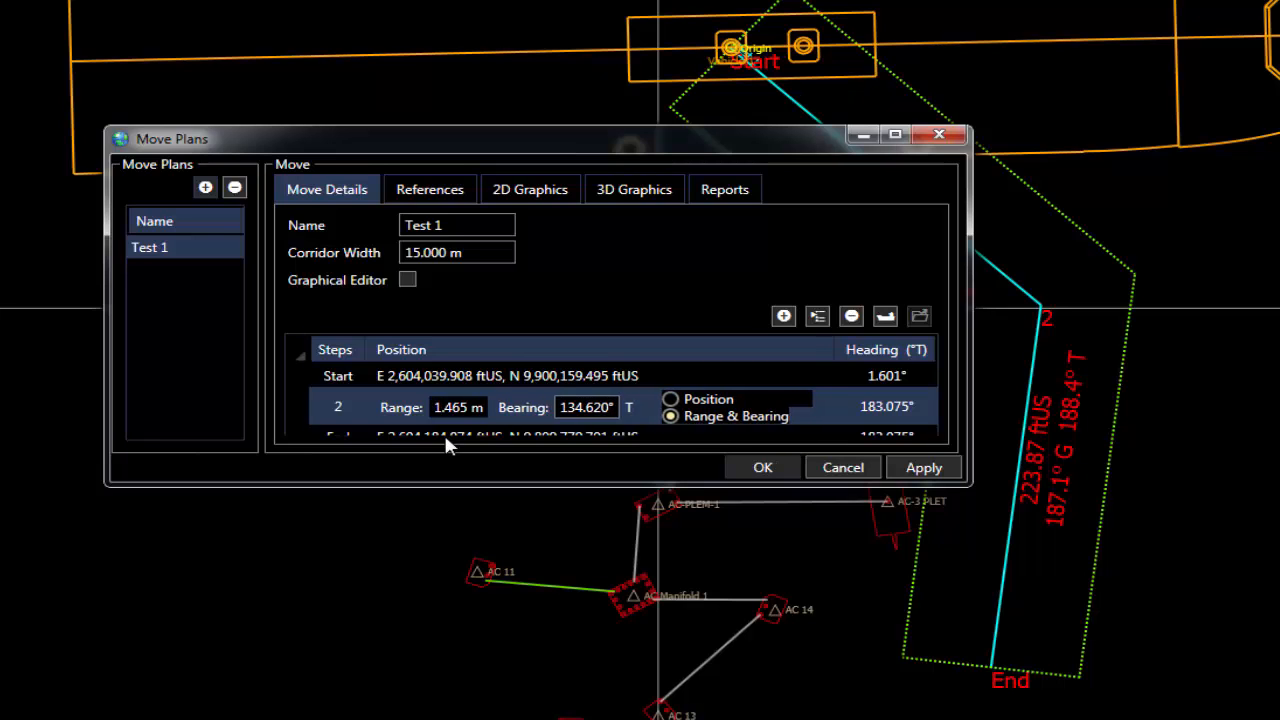
pyautogui.click(531, 377)
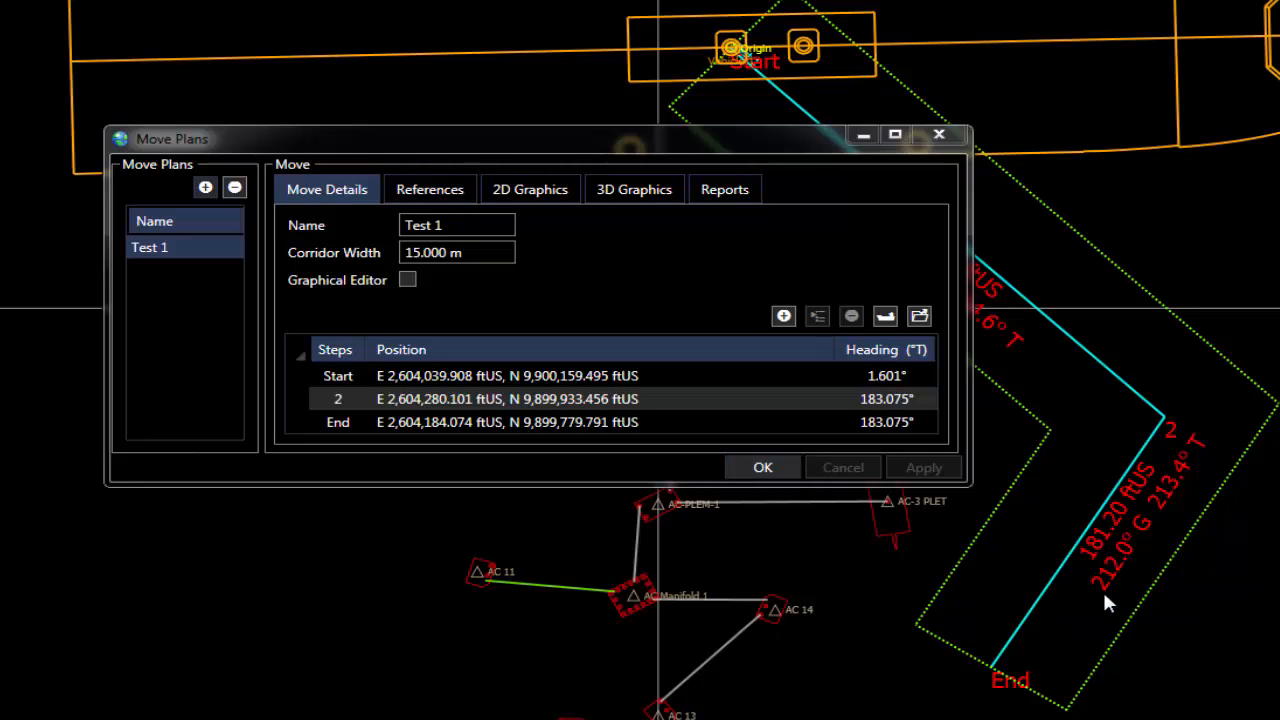
# Step: Set step 2's range from the Start step to 70.465 m and apply the change
pyautogui.doubleClick(490, 398)
pyautogui.click(646, 422)
pyautogui.click(443, 408)
pyautogui.click(453, 407)
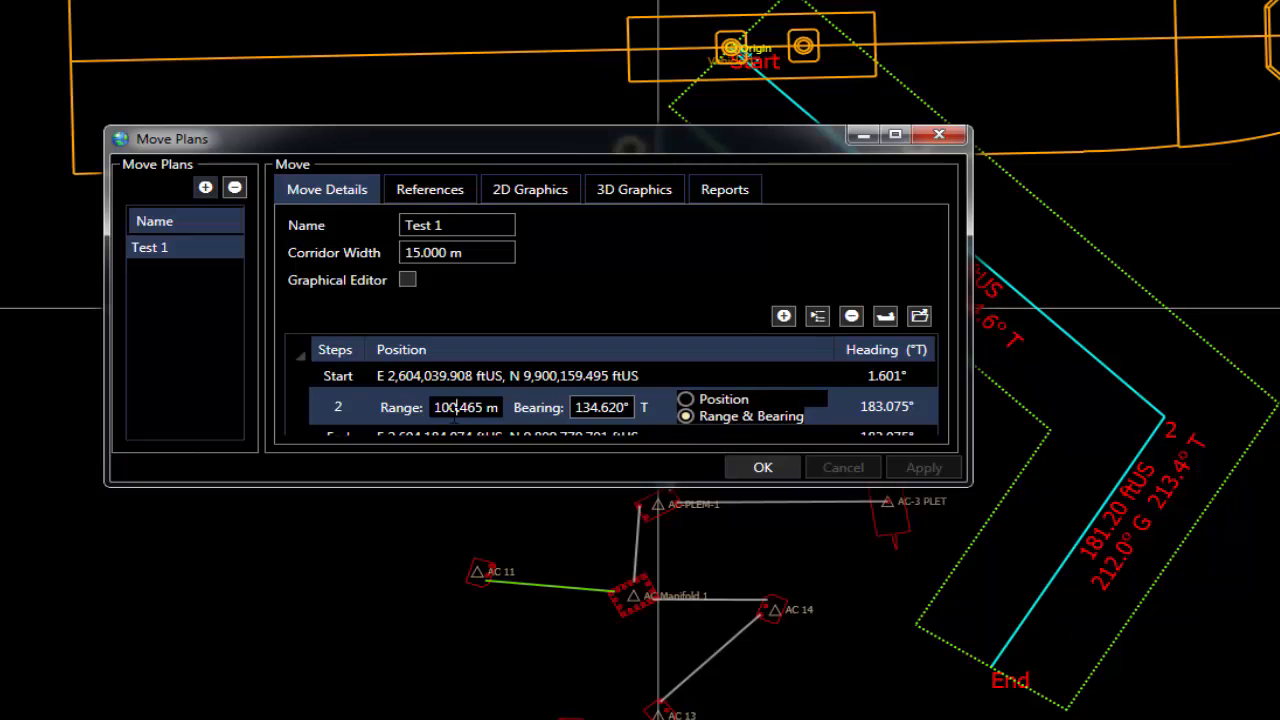
pyautogui.press('BackSpace')
pyautogui.press('BackSpace')
pyautogui.press('BackSpace')
pyautogui.write('70')
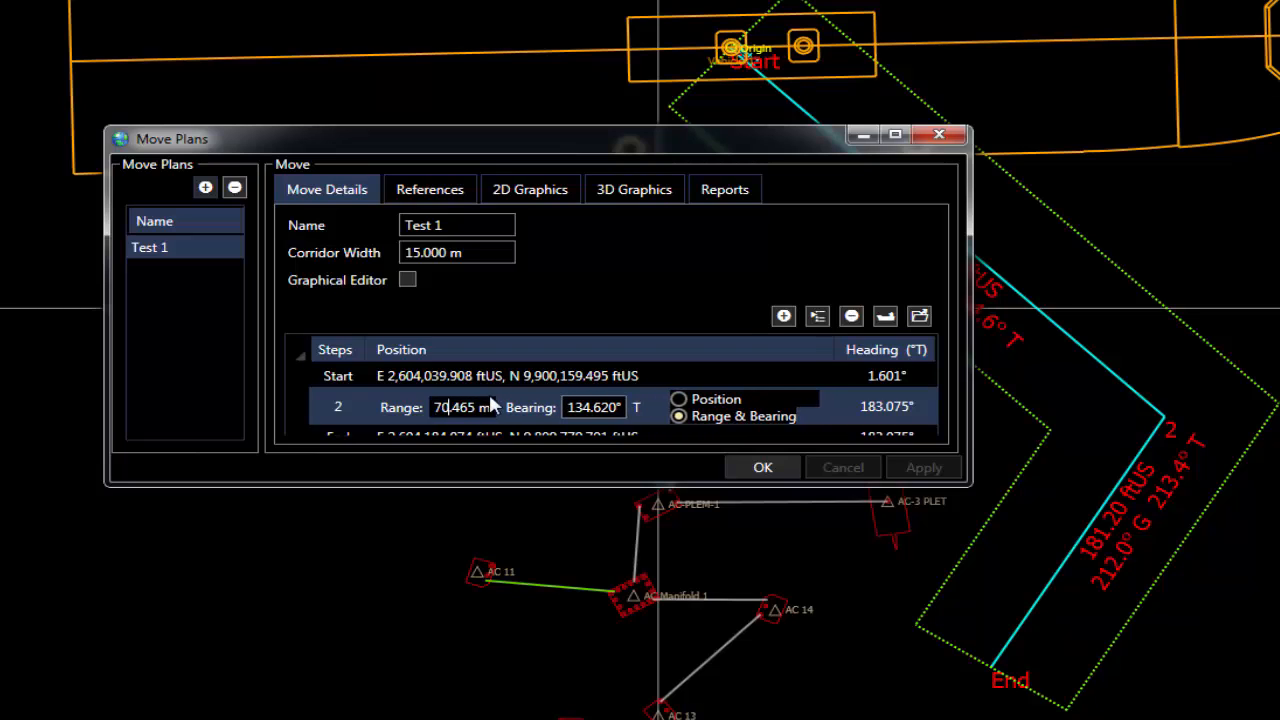
pyautogui.press('Return')
pyautogui.click(922, 467)
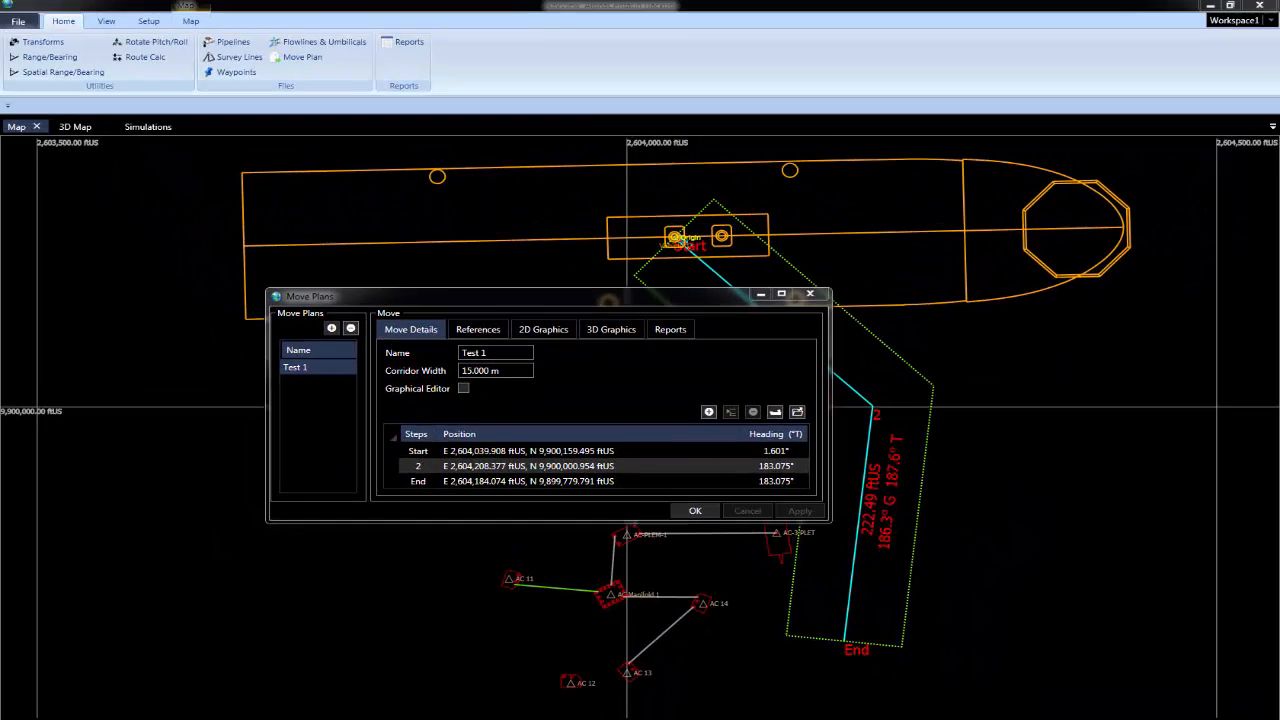
pyautogui.press('Return')
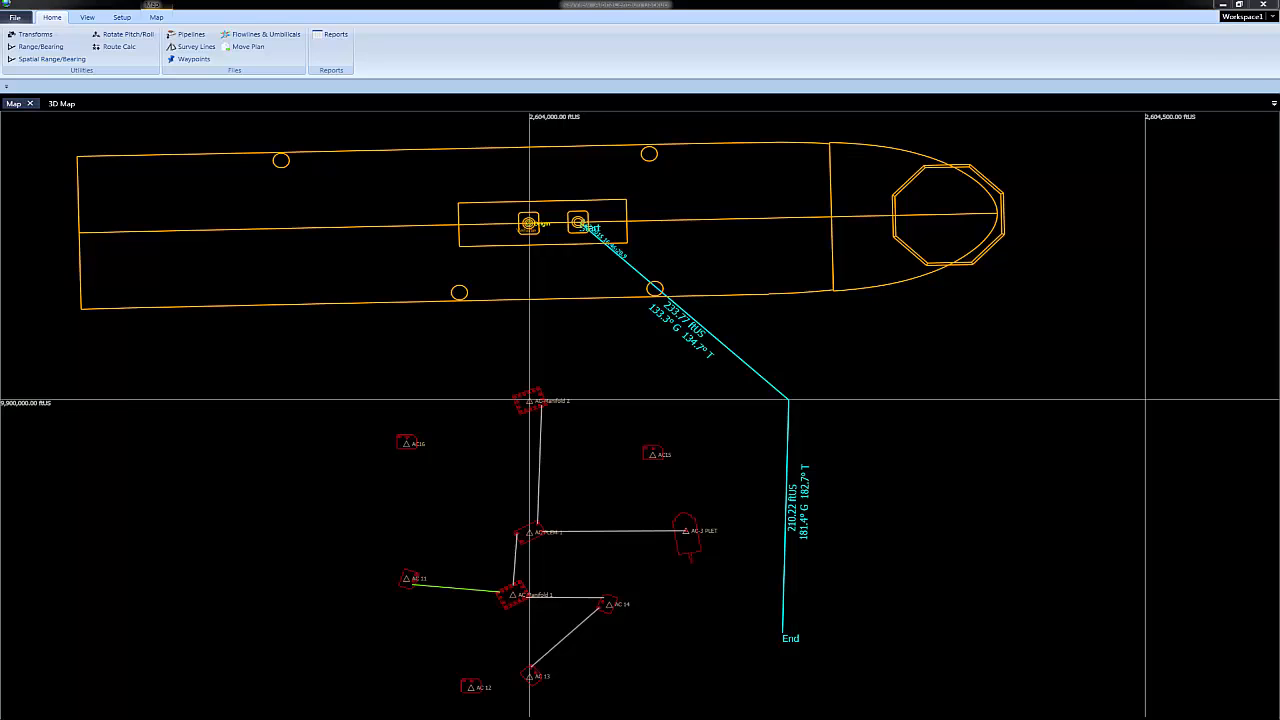